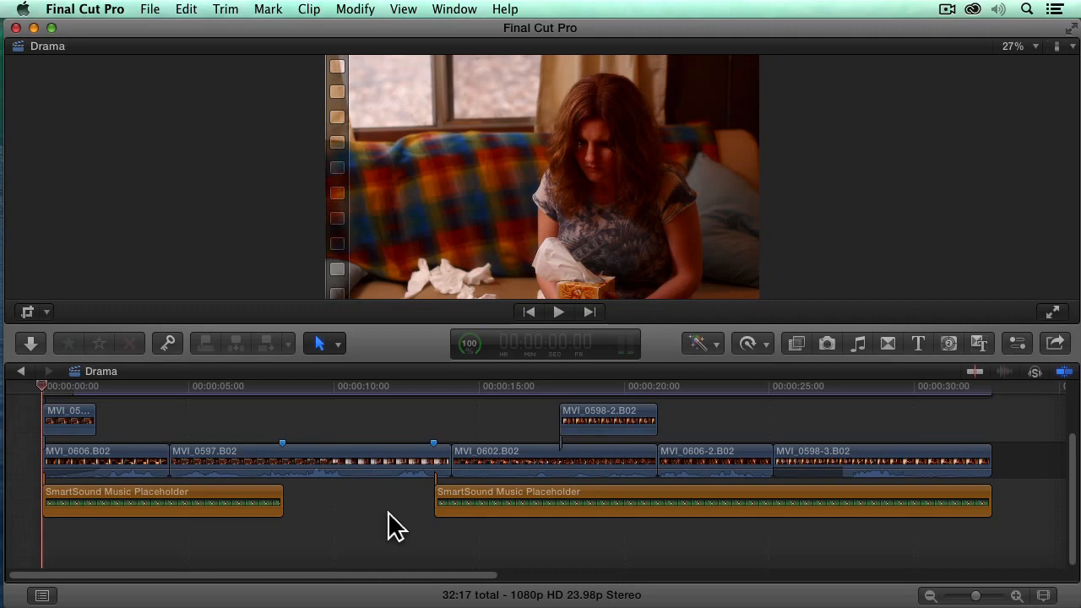
# Save the Drama project as an XML export on the Desktop
pyautogui.click(154, 12)
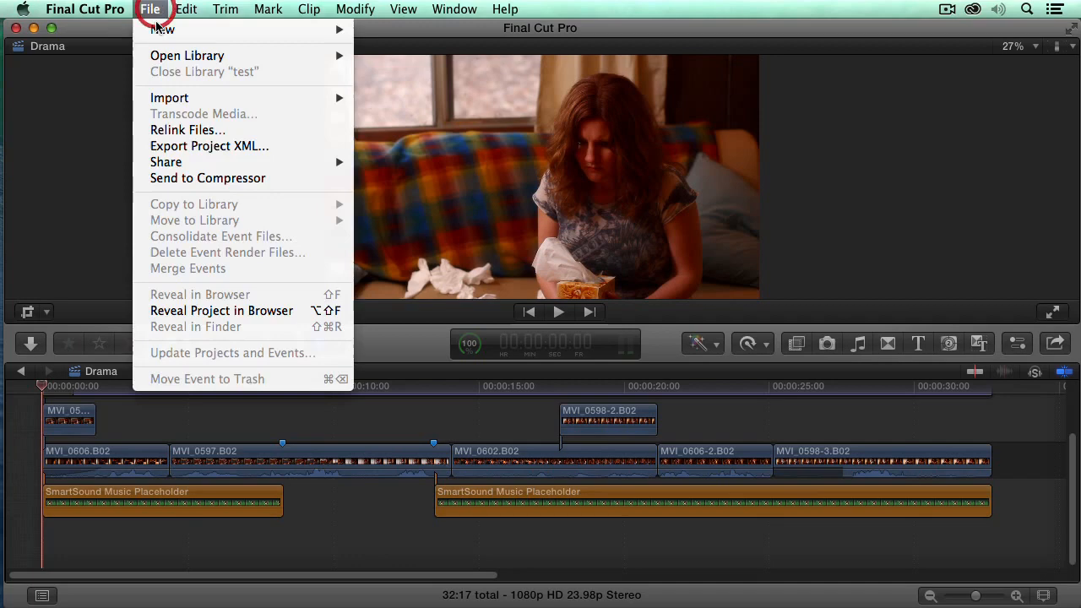
pyautogui.click(228, 147)
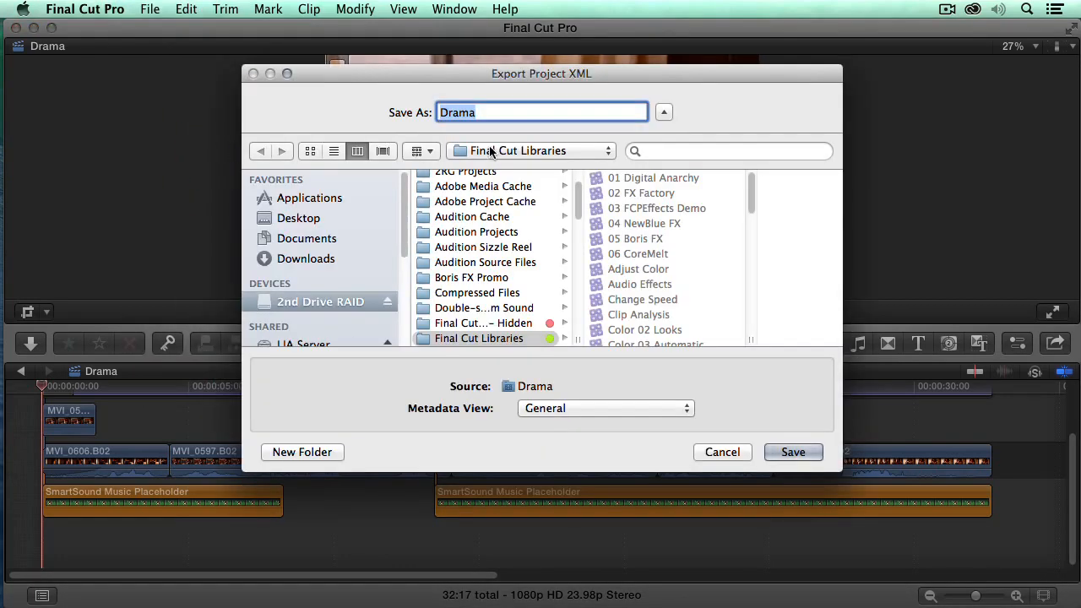
pyautogui.press('super+shift+d')
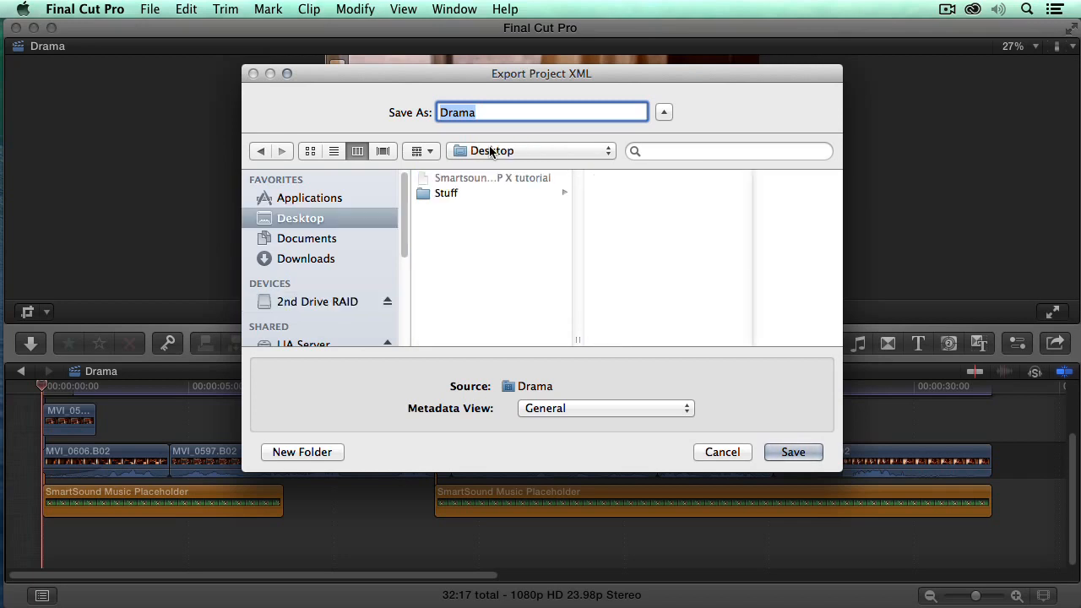
pyautogui.click(816, 451)
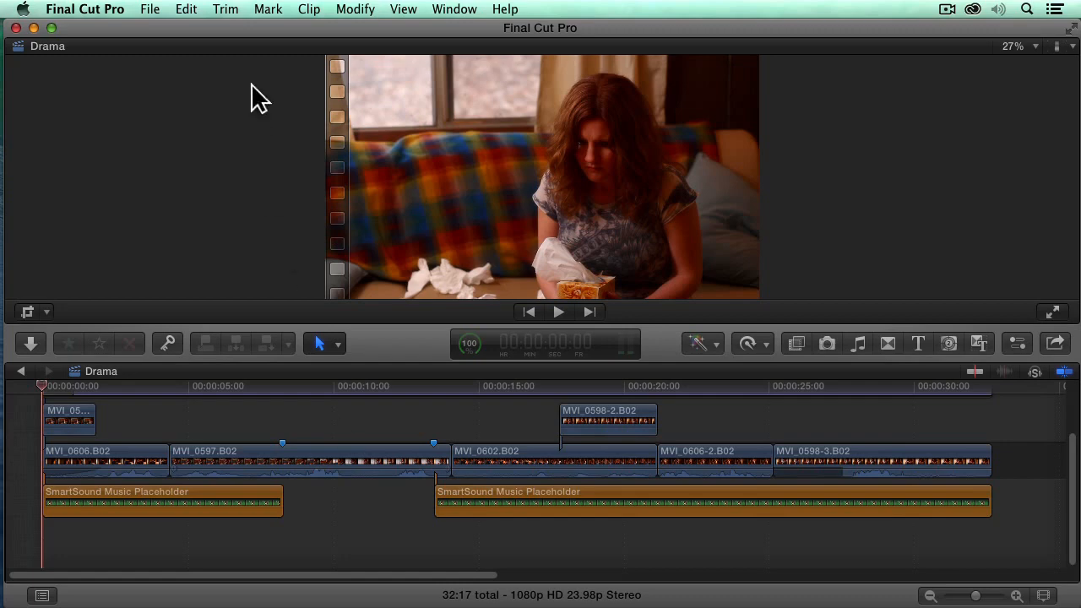
# Start sharing Drama with the Apple Devices 720p preset
pyautogui.click(149, 9)
pyautogui.moveTo(254, 163)
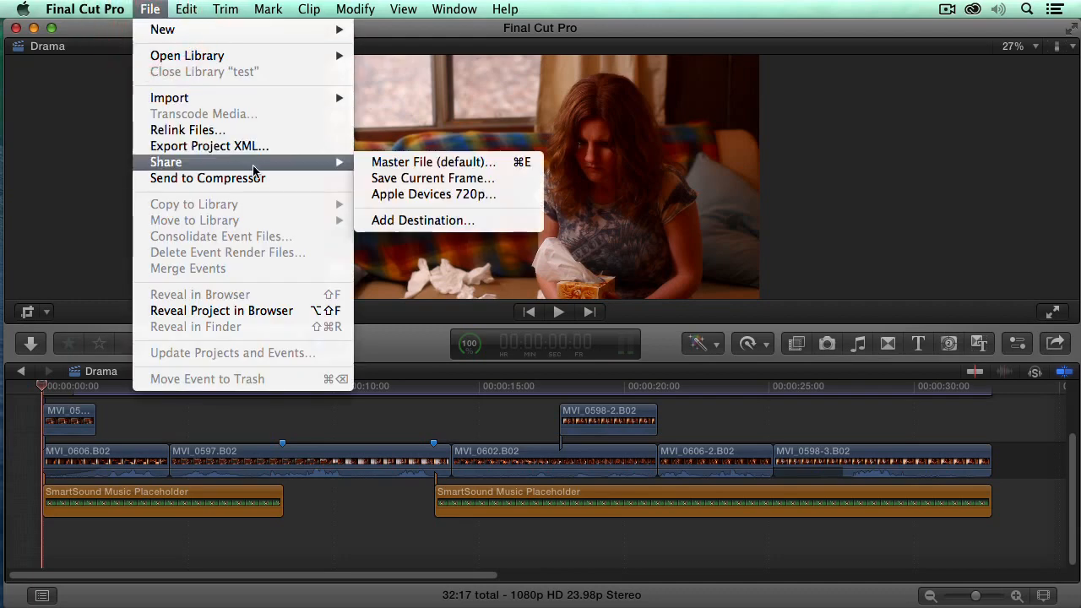
pyautogui.click(524, 196)
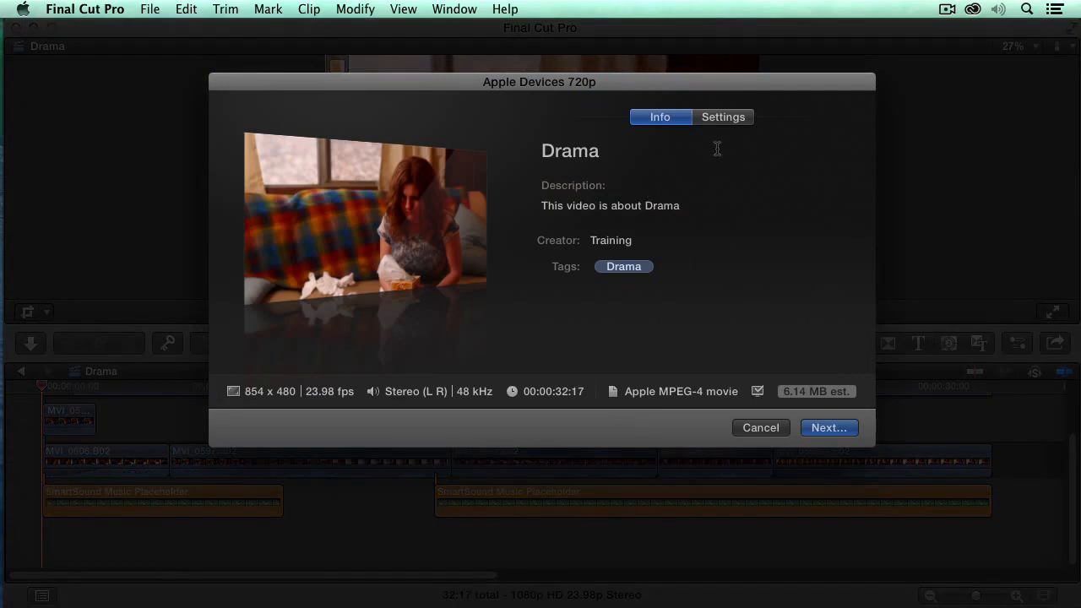
# In the share settings, keep H.264 Faster Encode codec and 854 x 480 resolution
pyautogui.click(725, 117)
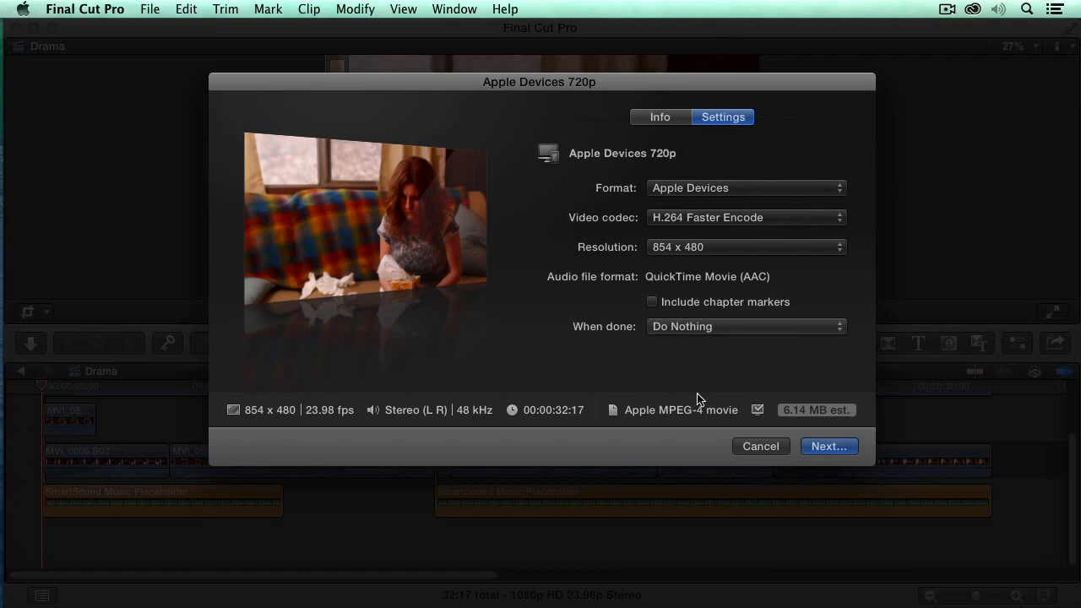
pyautogui.click(722, 219)
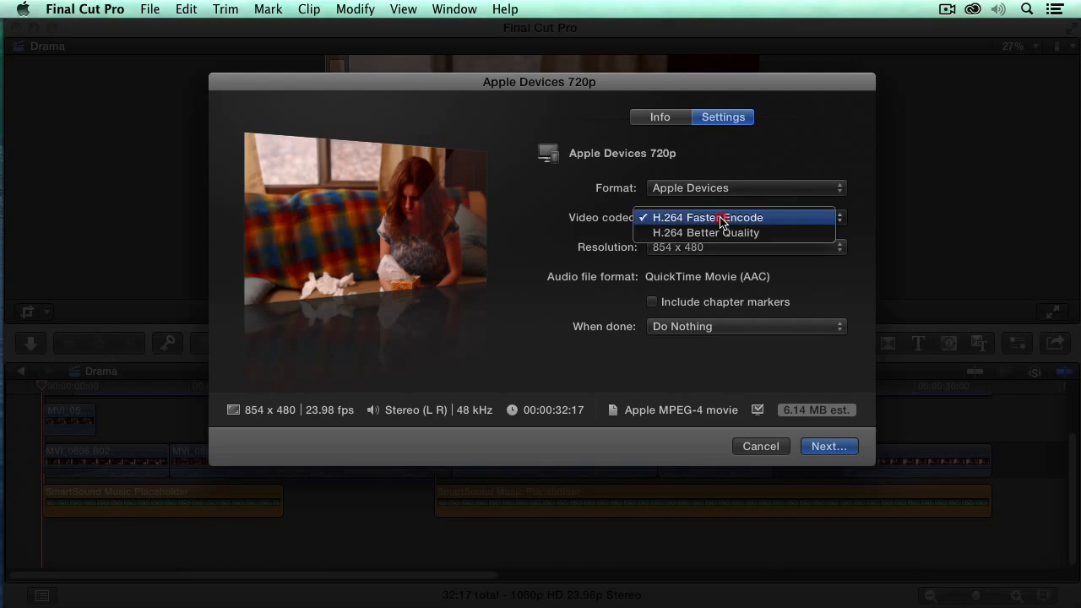
pyautogui.click(802, 218)
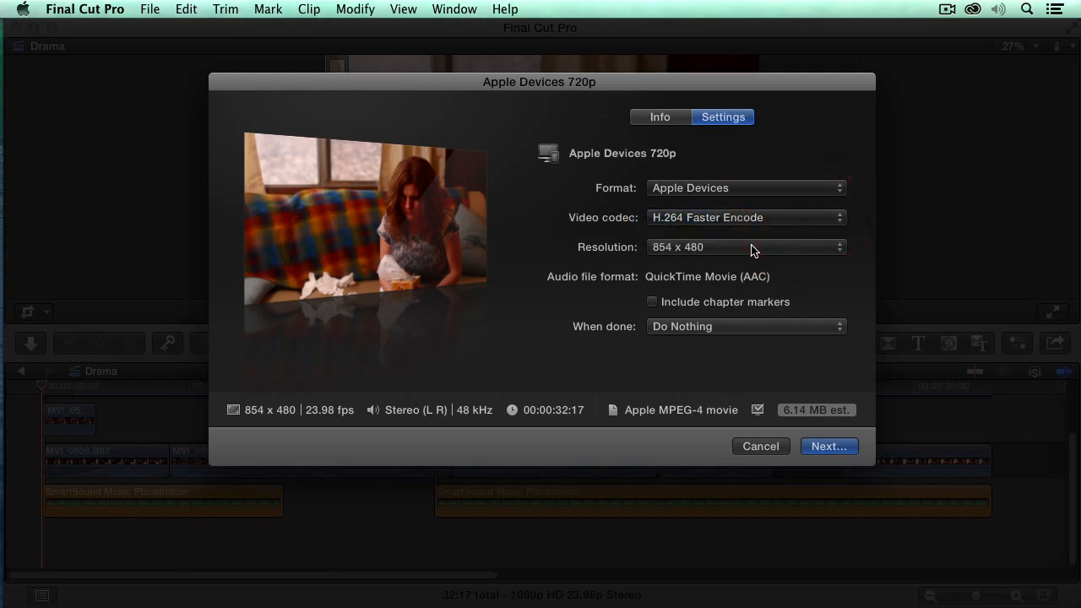
pyautogui.click(750, 246)
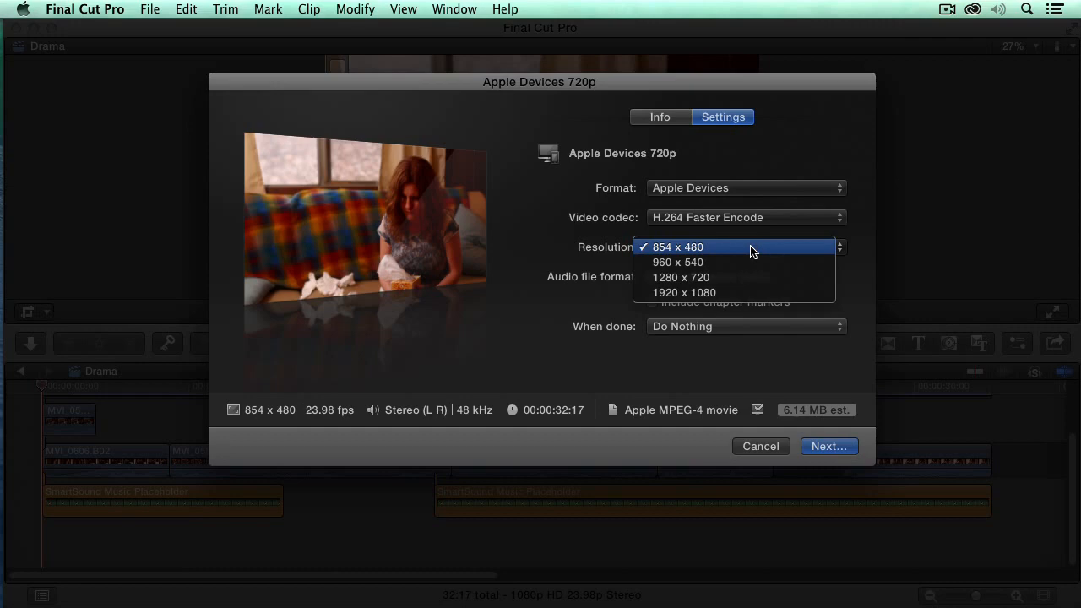
pyautogui.click(749, 246)
# Save the shared Drama movie to the Desktop and close the Share Successful notice
pyautogui.click(832, 446)
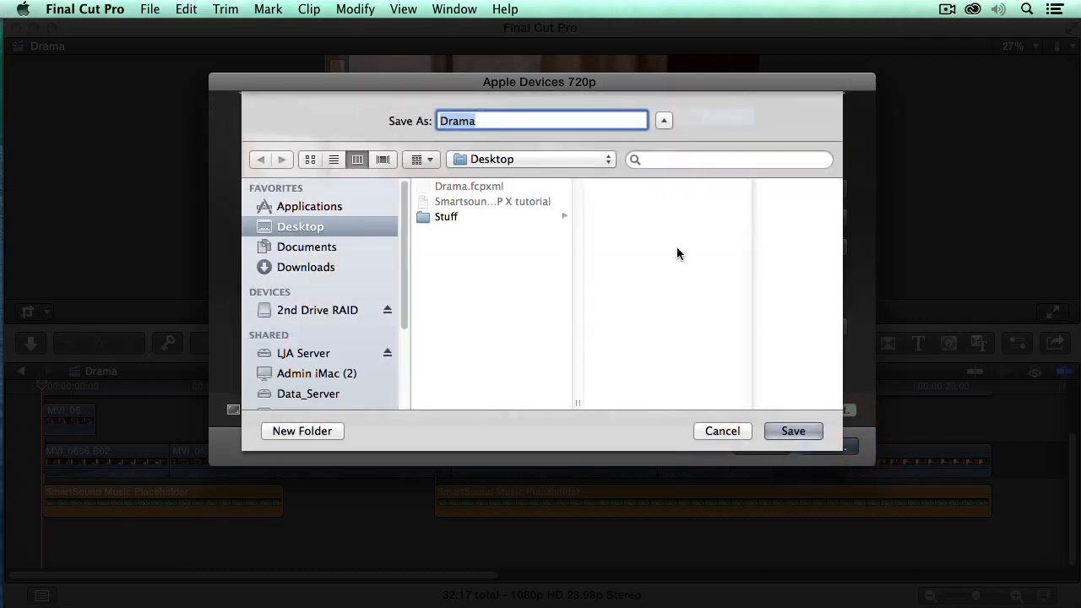
pyautogui.click(793, 431)
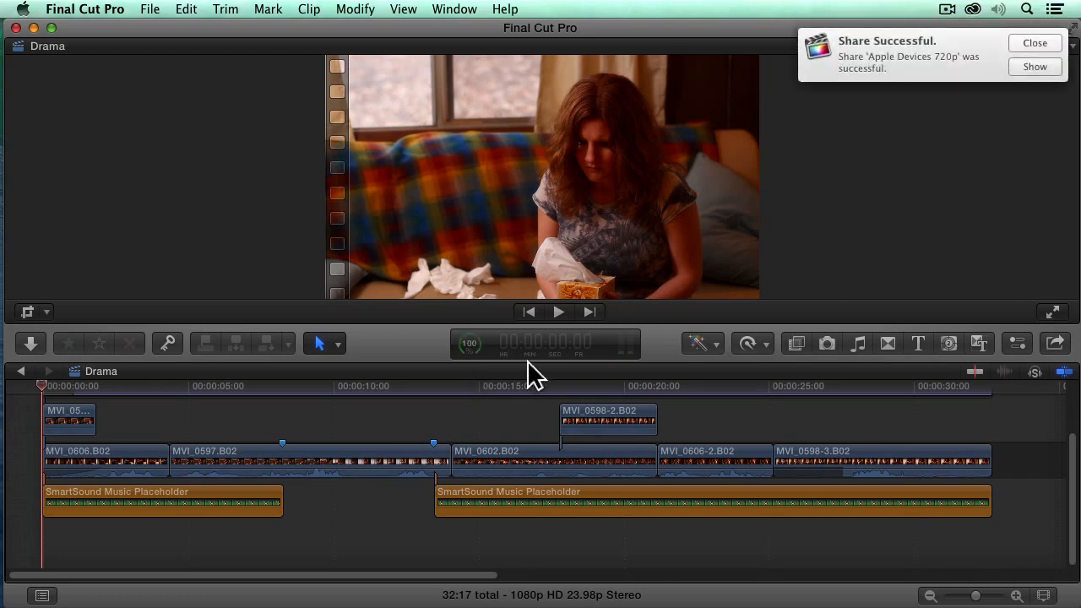
pyautogui.click(1035, 42)
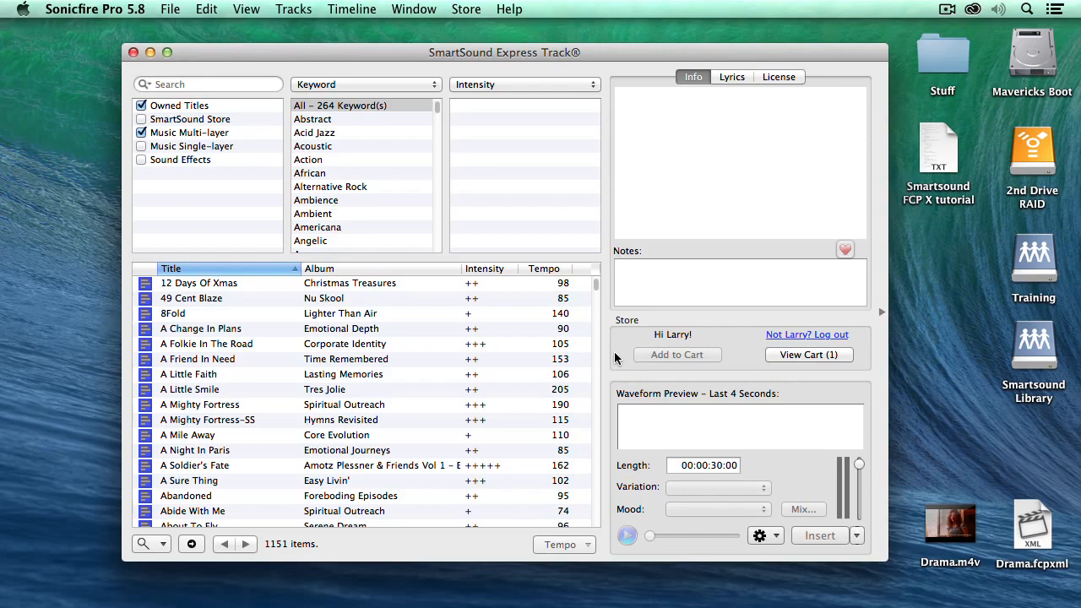
# Close Express Track and import Drama.fcpxml as a Final Cut Pro X XML project
pyautogui.click(134, 54)
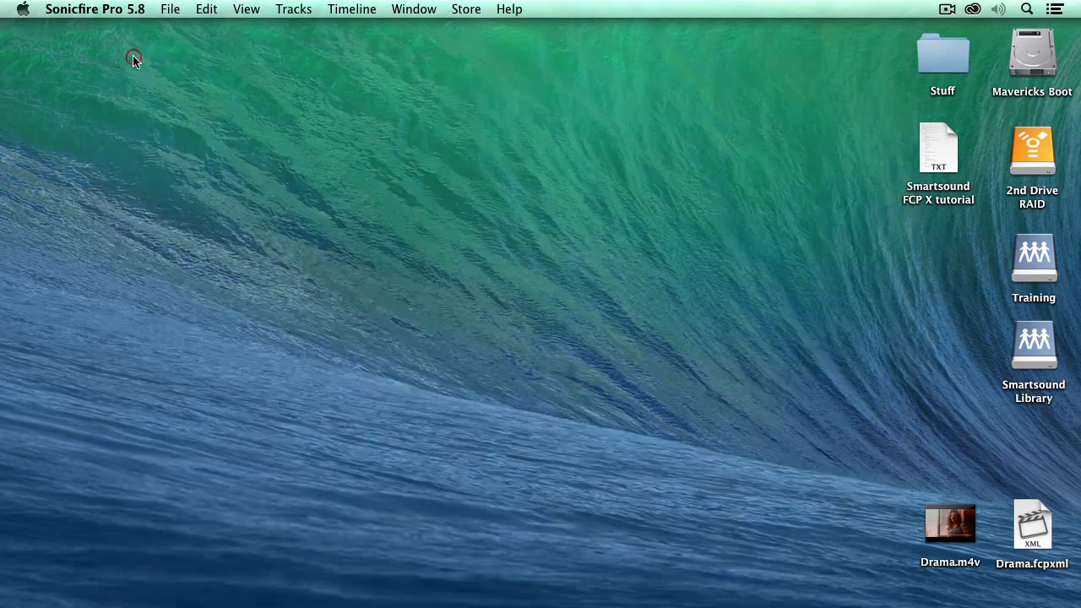
pyautogui.click(170, 9)
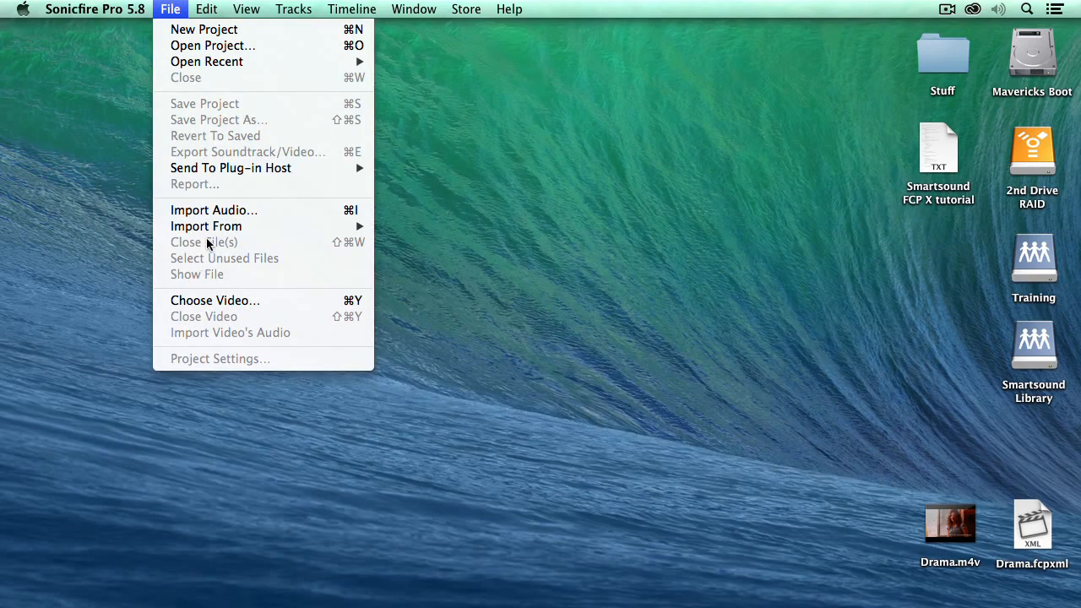
pyautogui.moveTo(208, 230)
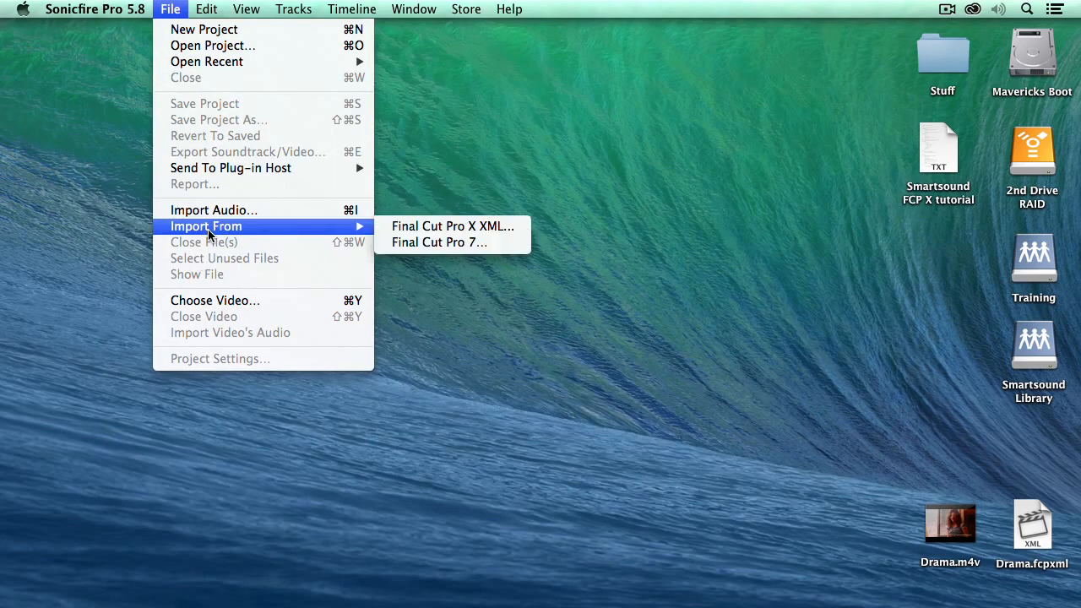
pyautogui.click(440, 229)
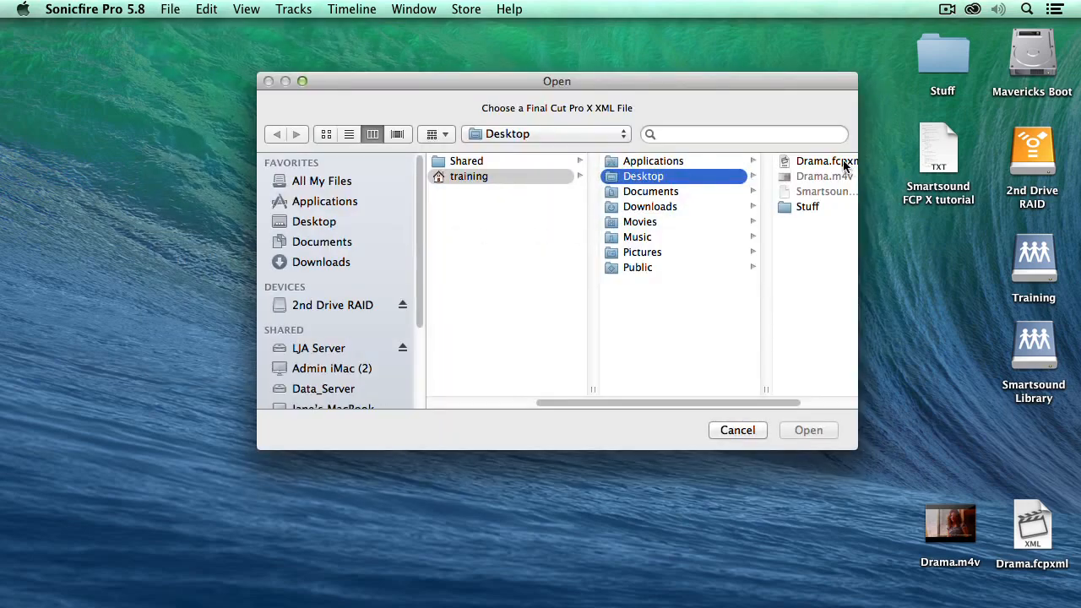
pyautogui.click(844, 162)
pyautogui.click(807, 430)
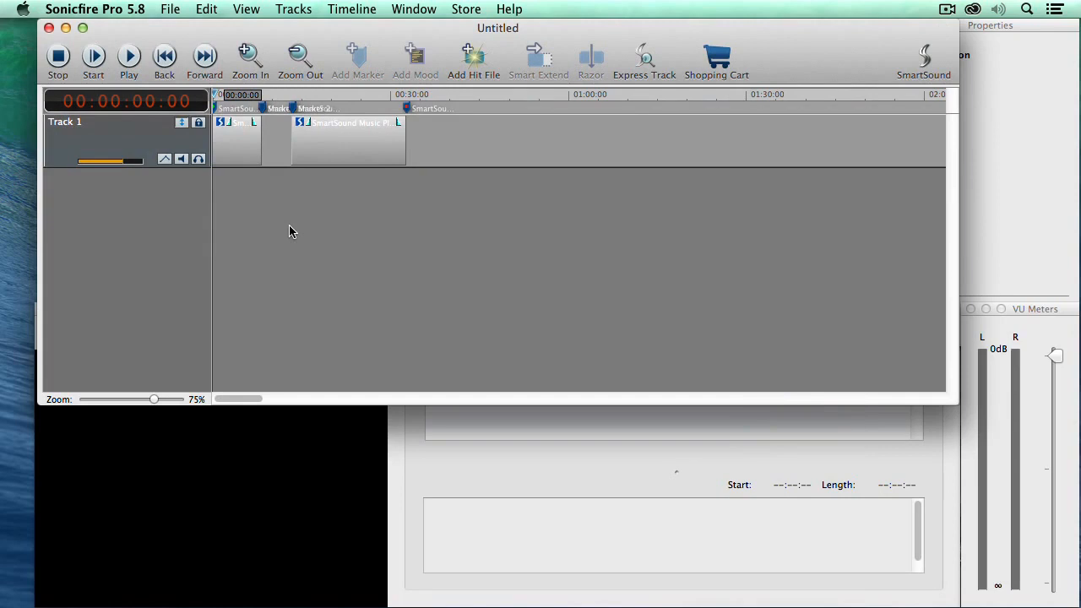
# Bring up the Video window and load Drama.m4v from the Desktop into it
pyautogui.click(272, 471)
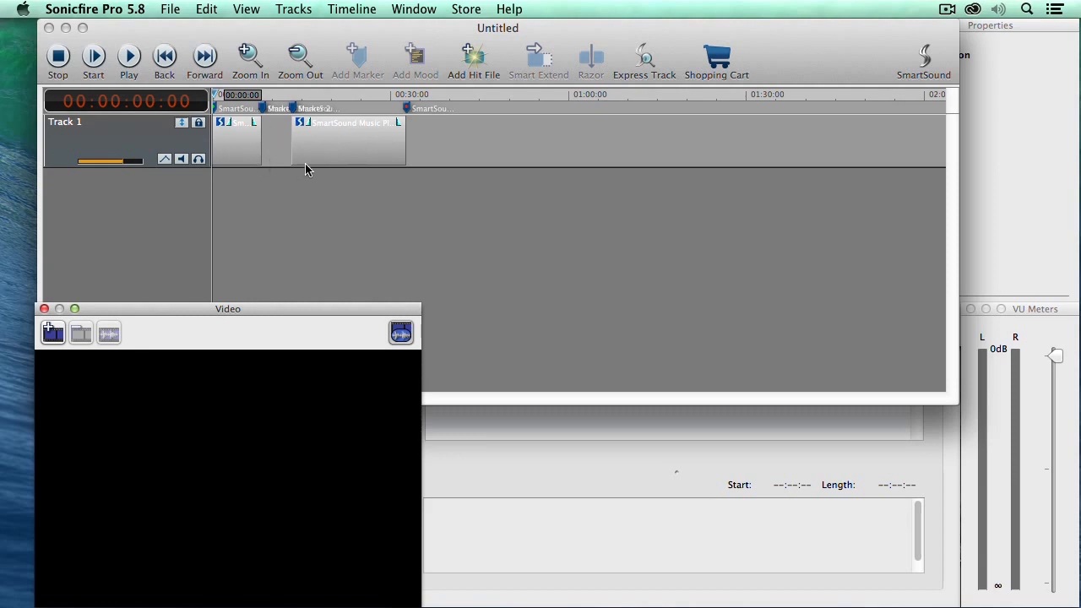
pyautogui.click(240, 415)
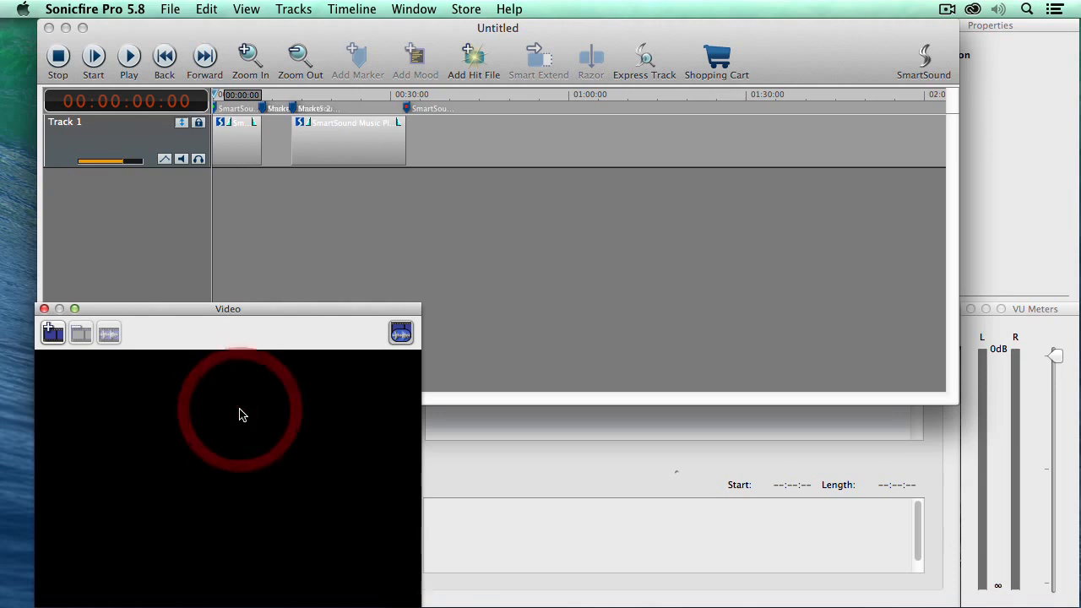
pyautogui.click(52, 333)
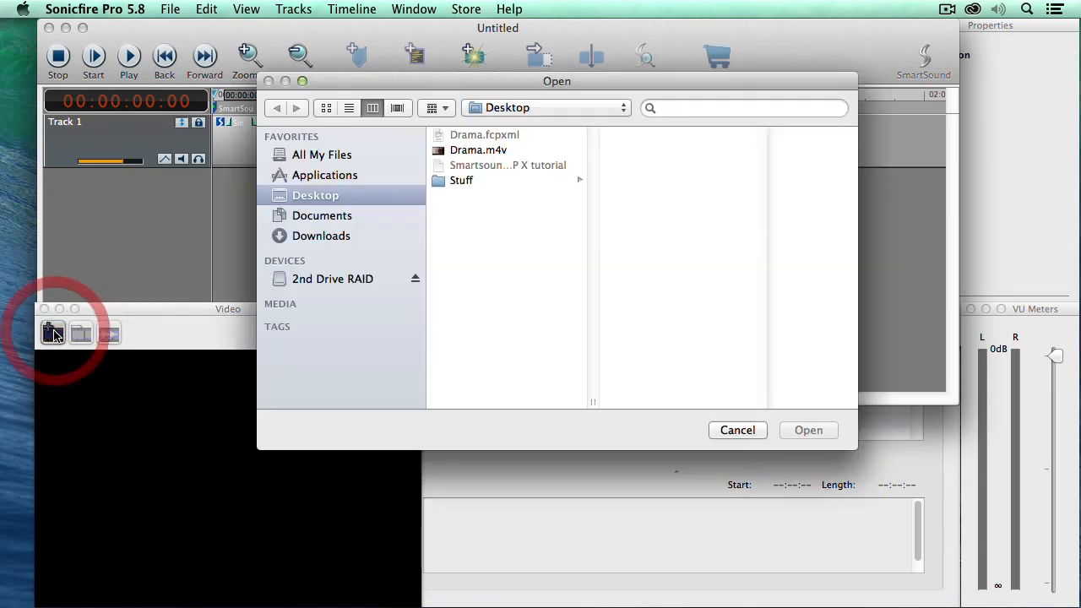
pyautogui.click(490, 152)
pyautogui.click(808, 429)
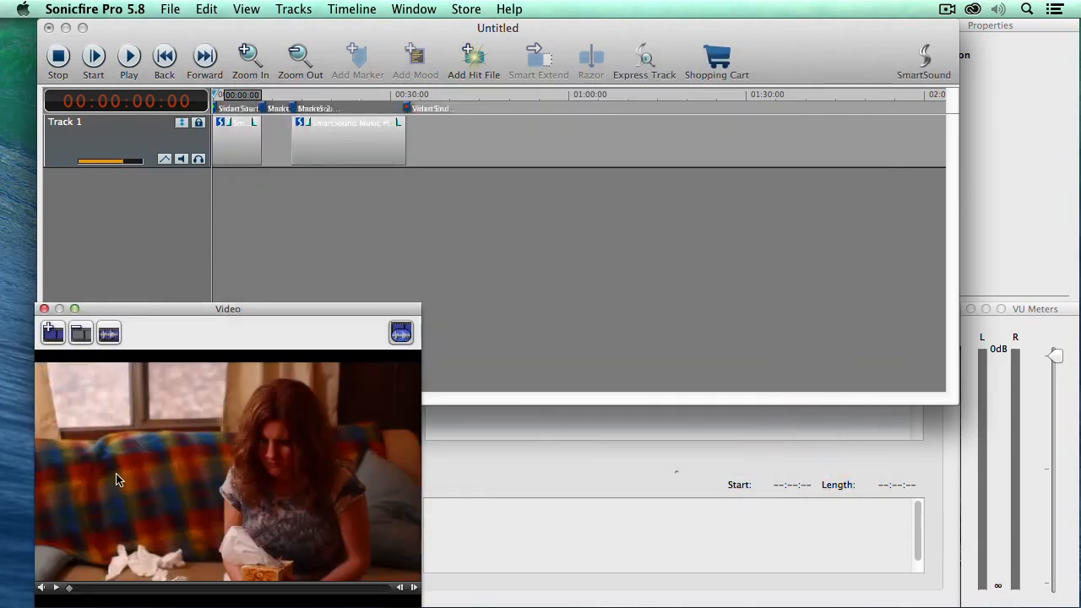
# Play the Drama video against the placeholders for a few seconds, then pause
pyautogui.click(56, 587)
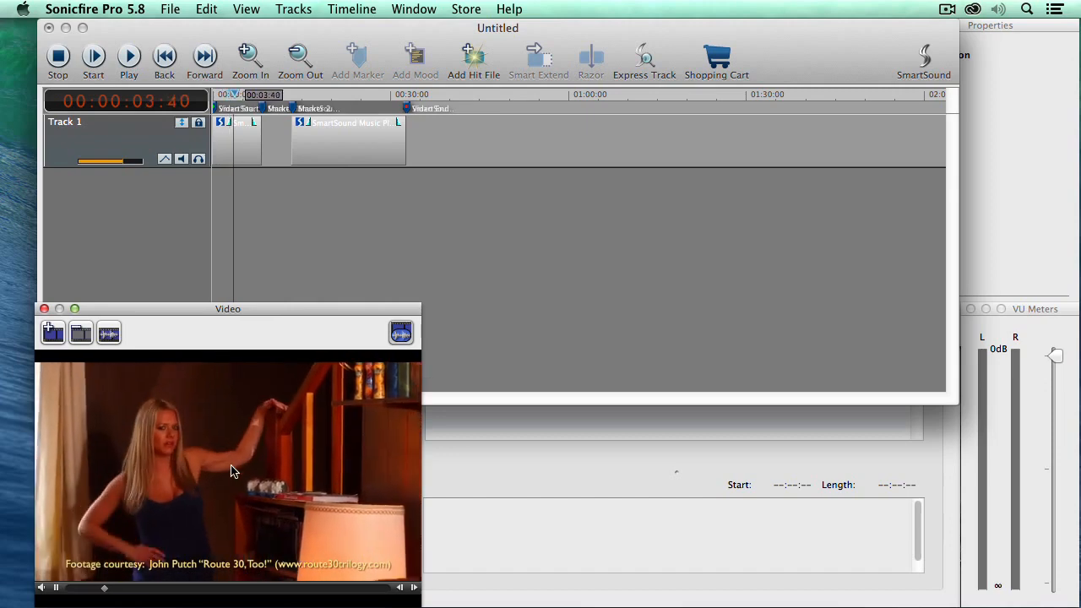
pyautogui.click(56, 587)
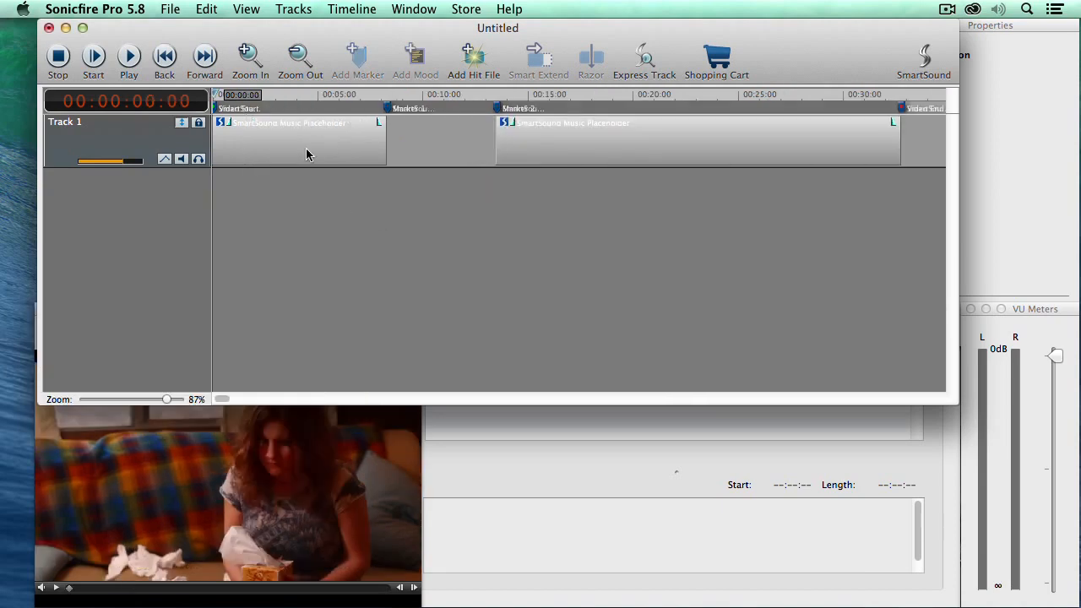
# Select the first music placeholder and bring up its music browser
pyautogui.click(305, 154)
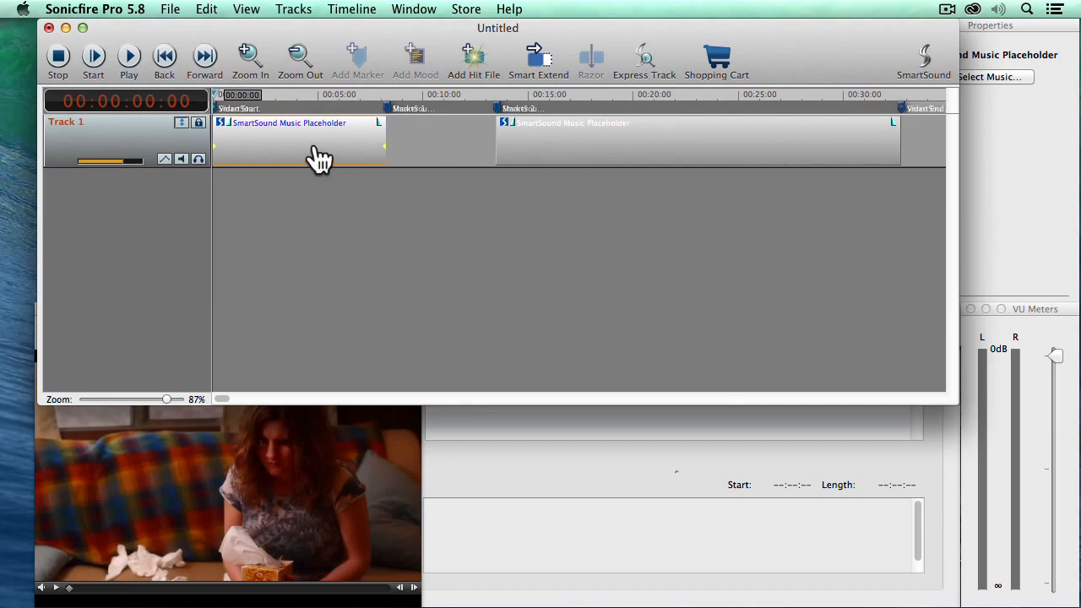
pyautogui.moveTo(862, 36); pyautogui.dragTo(828, 36)
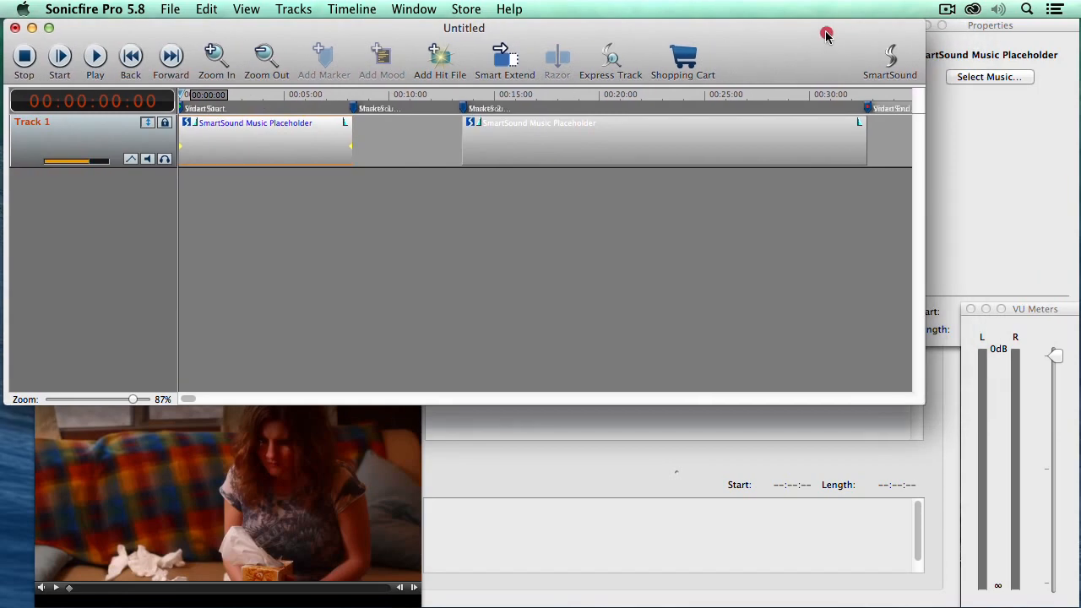
pyautogui.click(1004, 77)
pyautogui.click(1002, 77)
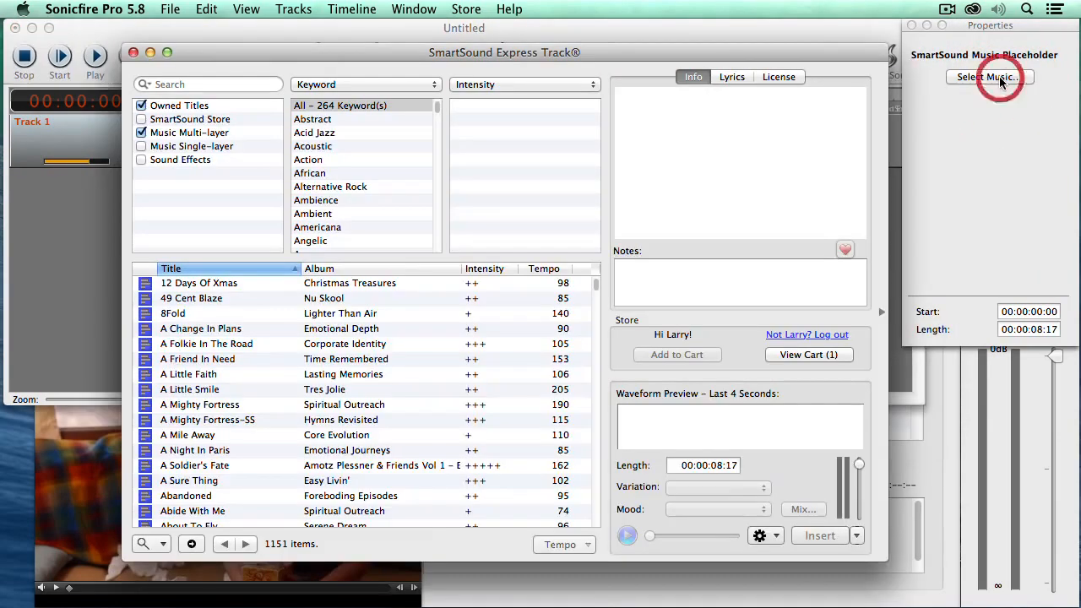
pyautogui.moveTo(723, 48); pyautogui.dragTo(764, 55)
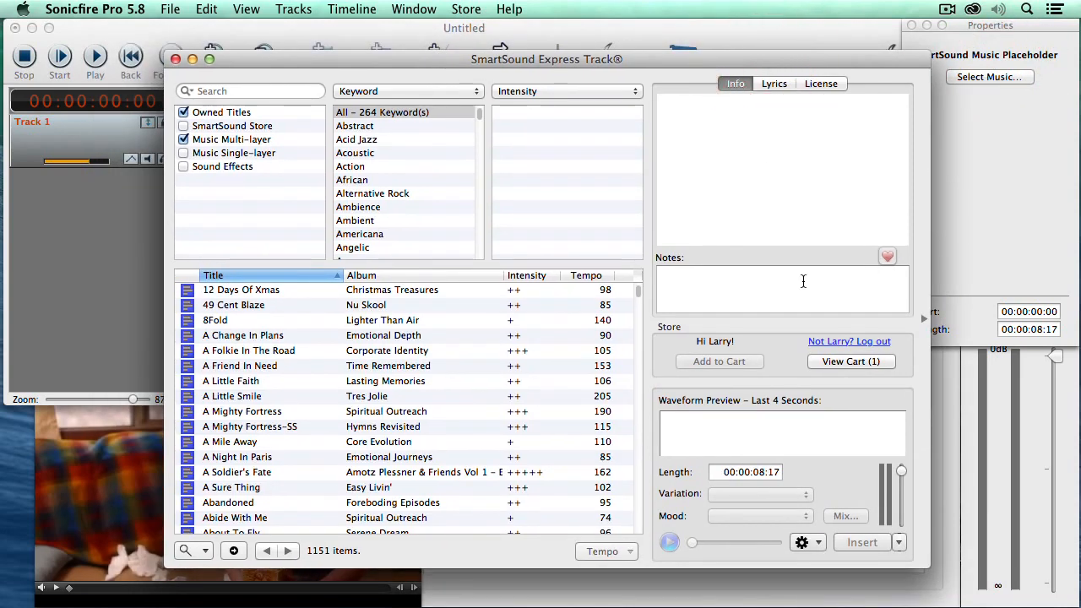
# Search for 'film noir' and insert Film Noir 3 in its Epilogue variation
pyautogui.click(251, 91)
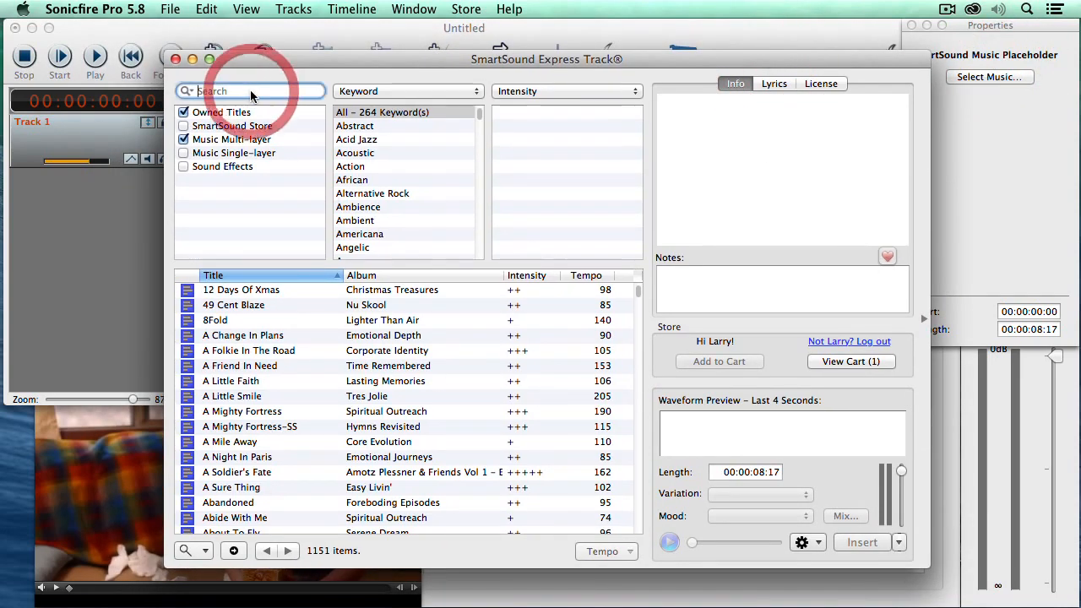
pyautogui.write('film noir')
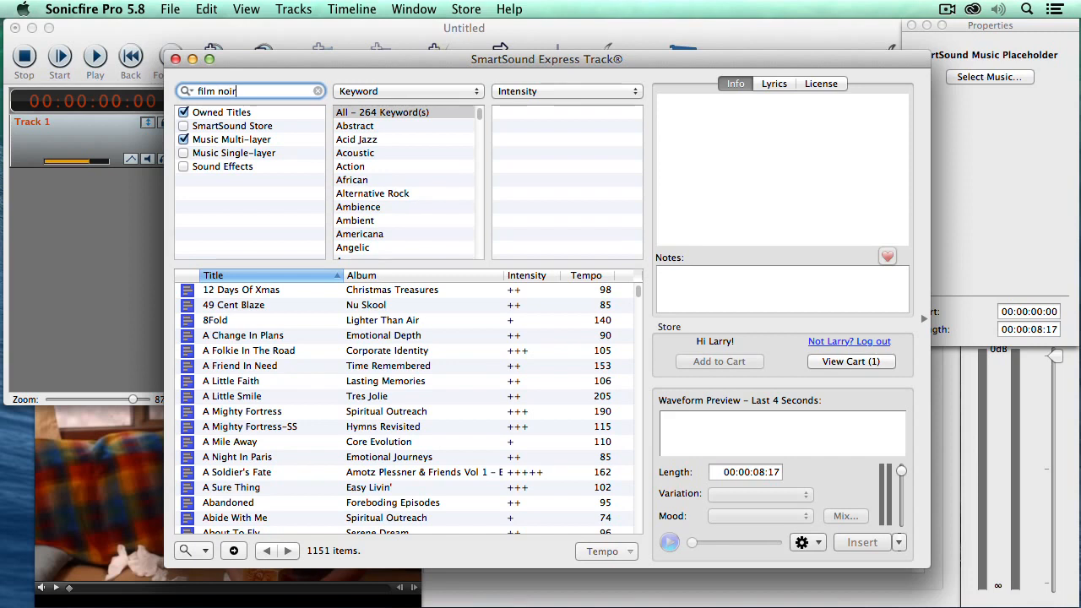
pyautogui.press('Return')
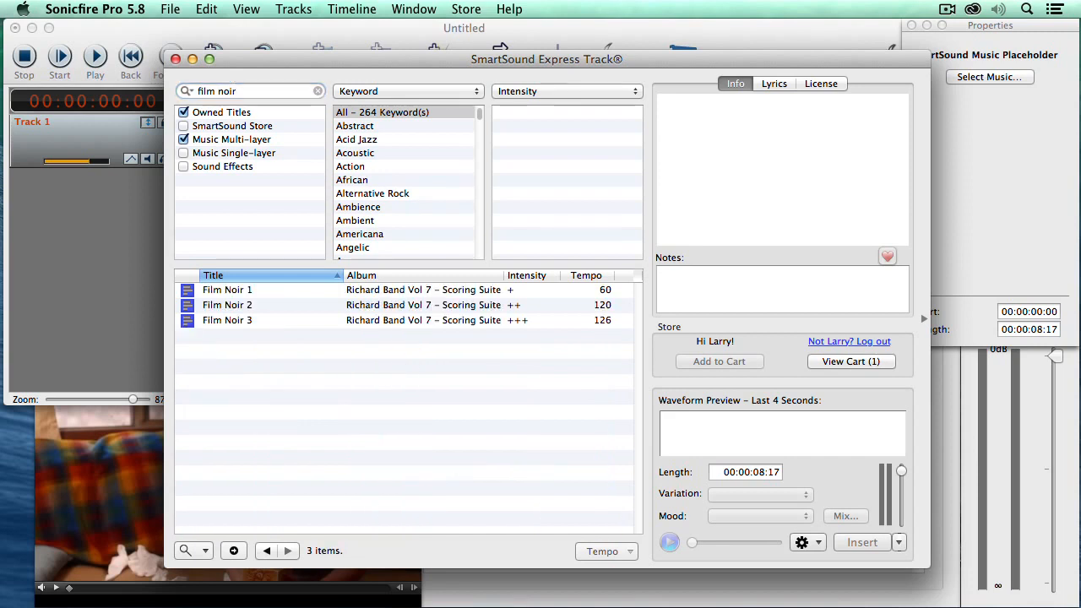
pyautogui.click(414, 323)
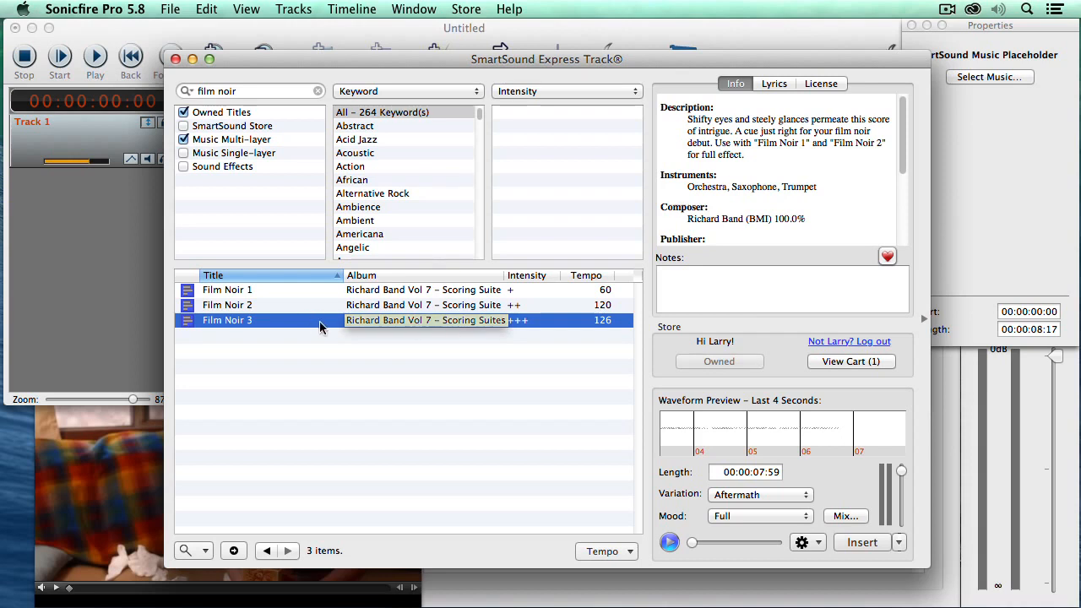
pyautogui.click(756, 497)
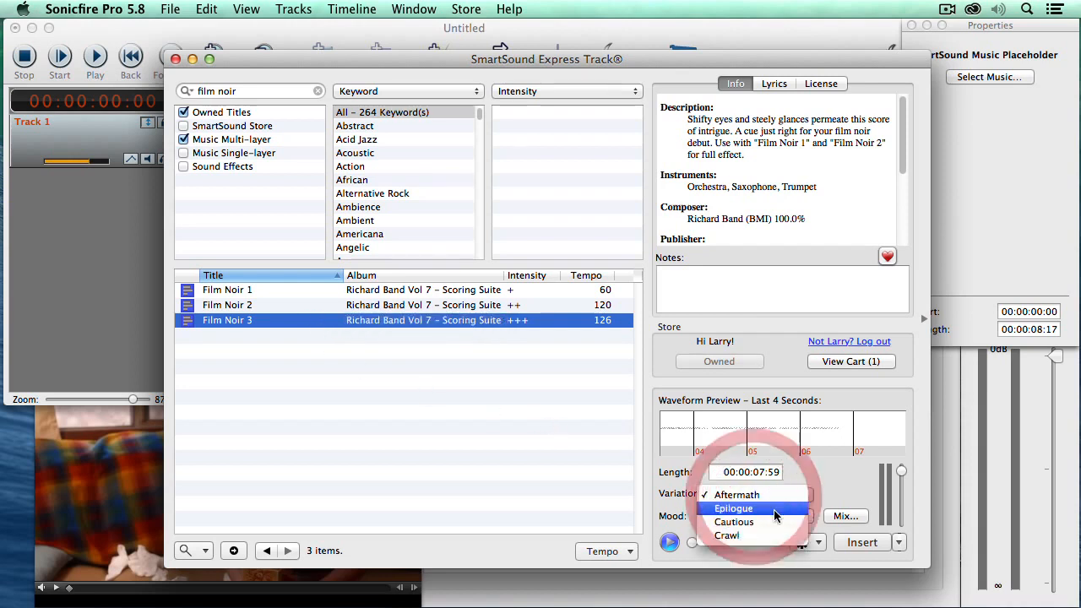
pyautogui.click(775, 510)
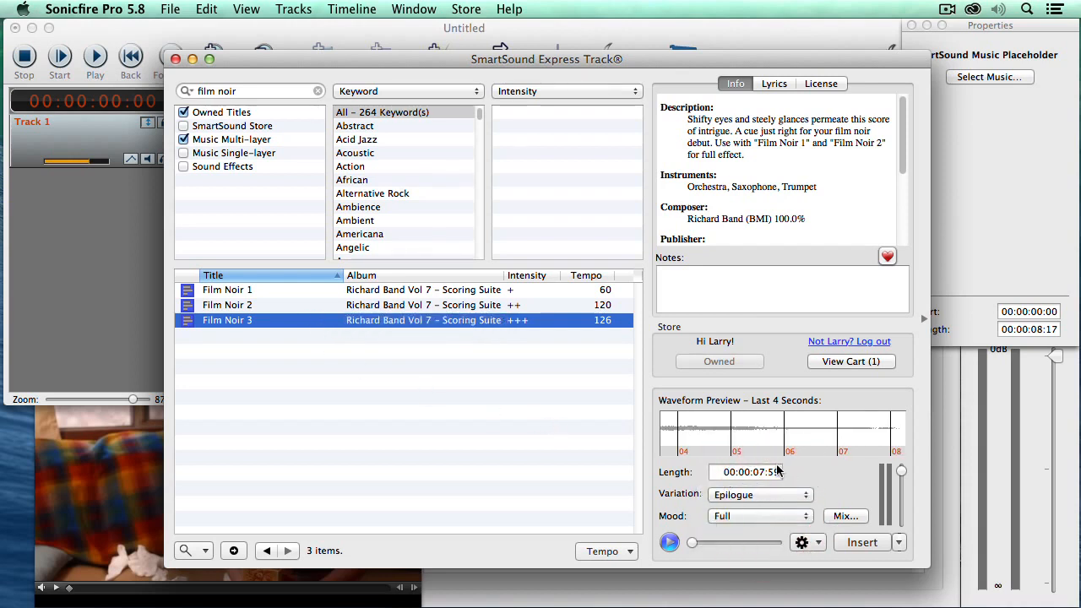
pyautogui.click(862, 543)
pyautogui.click(109, 288)
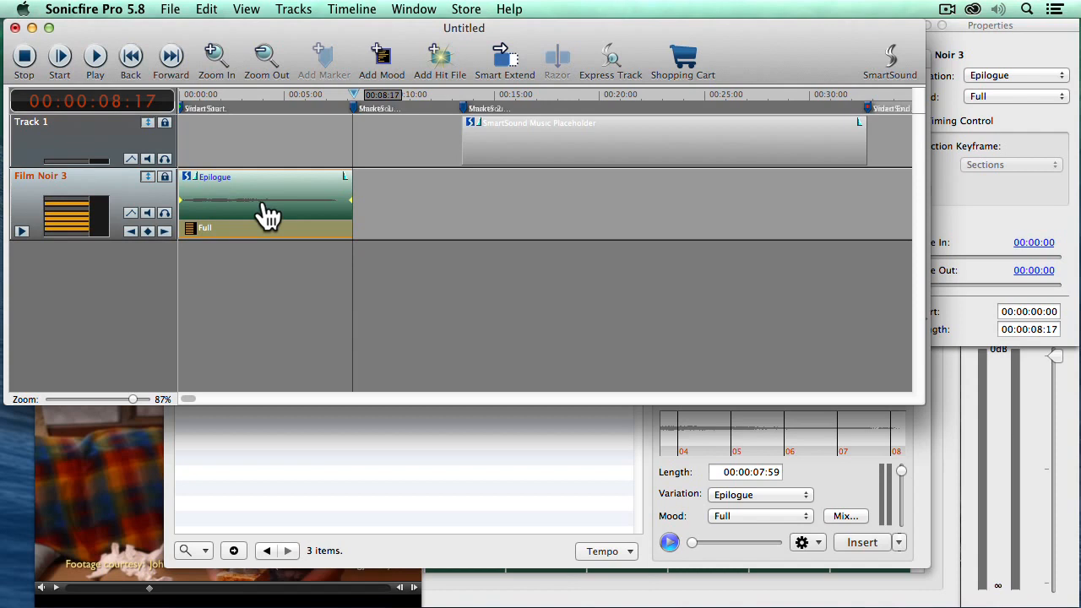
# Move the playhead to about 13 s and insert Film Noir 3's The calm variation into the second placeholder
pyautogui.moveTo(405, 96); pyautogui.dragTo(461, 98)
pyautogui.click(518, 132)
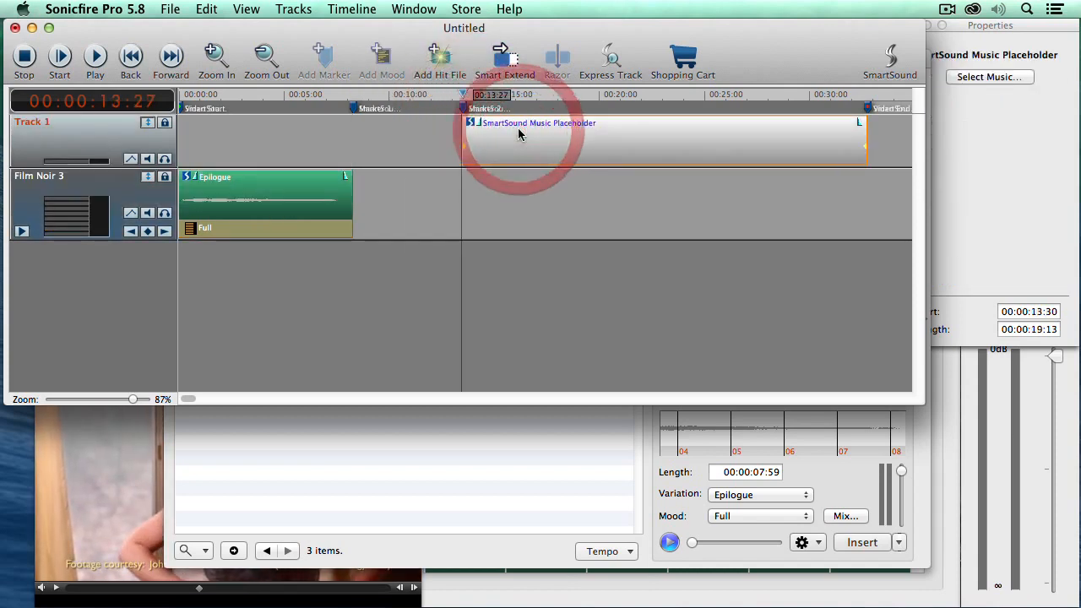
pyautogui.click(998, 77)
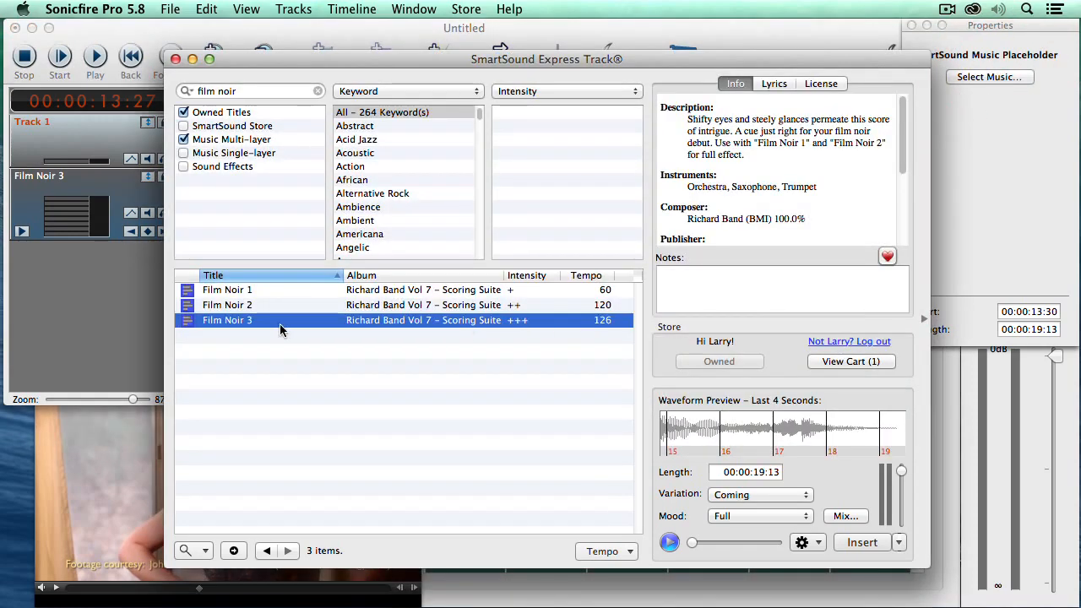
pyautogui.click(764, 498)
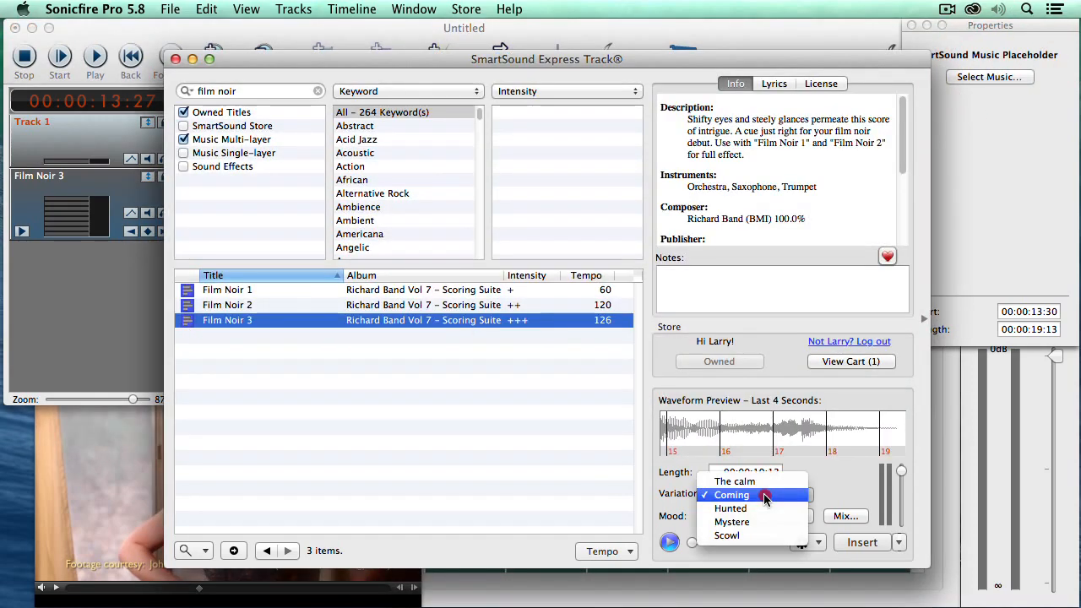
pyautogui.click(764, 483)
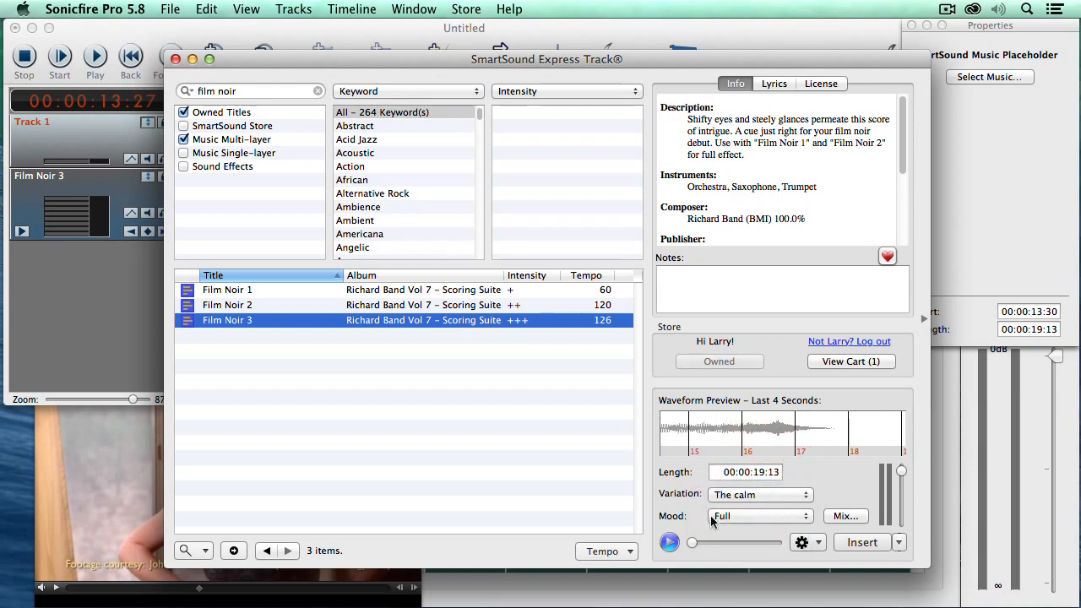
pyautogui.click(867, 549)
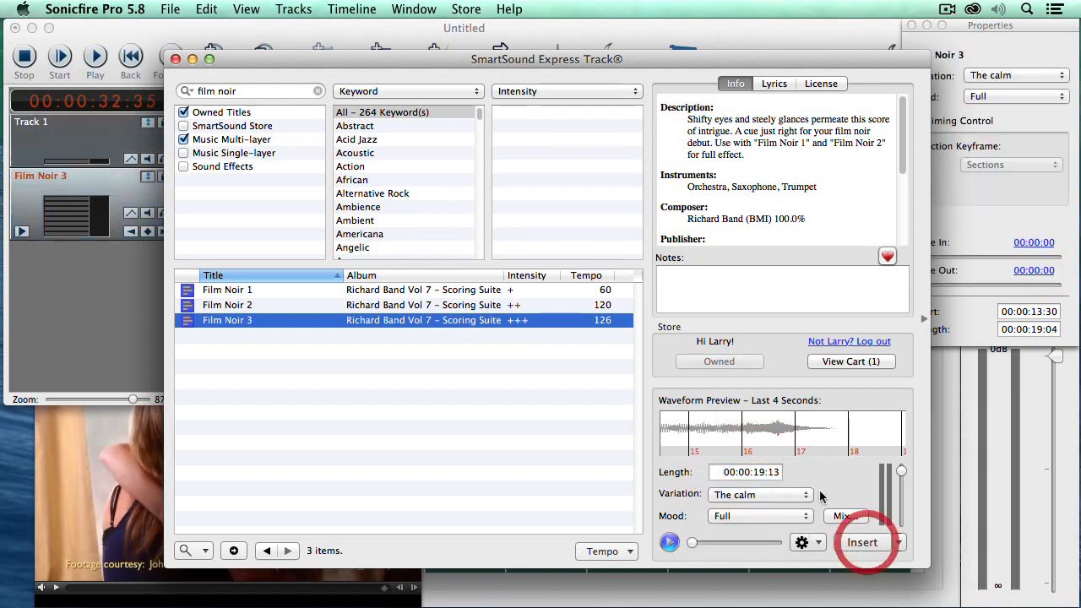
pyautogui.click(305, 32)
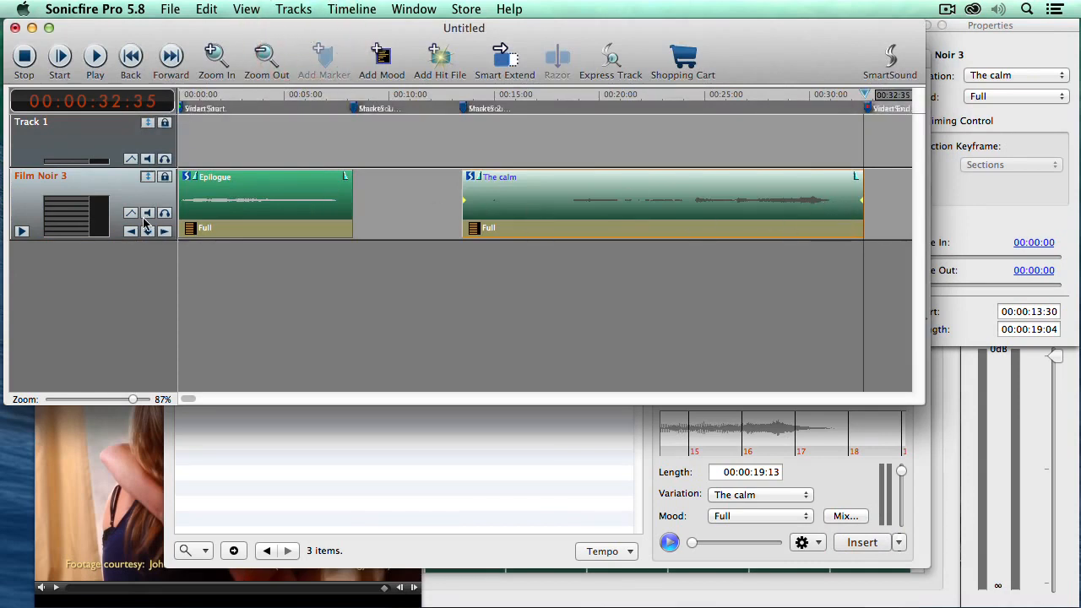
# Show the Film Noir 3 volume envelope and drag a new point down to about -9.6 dB
pyautogui.click(131, 213)
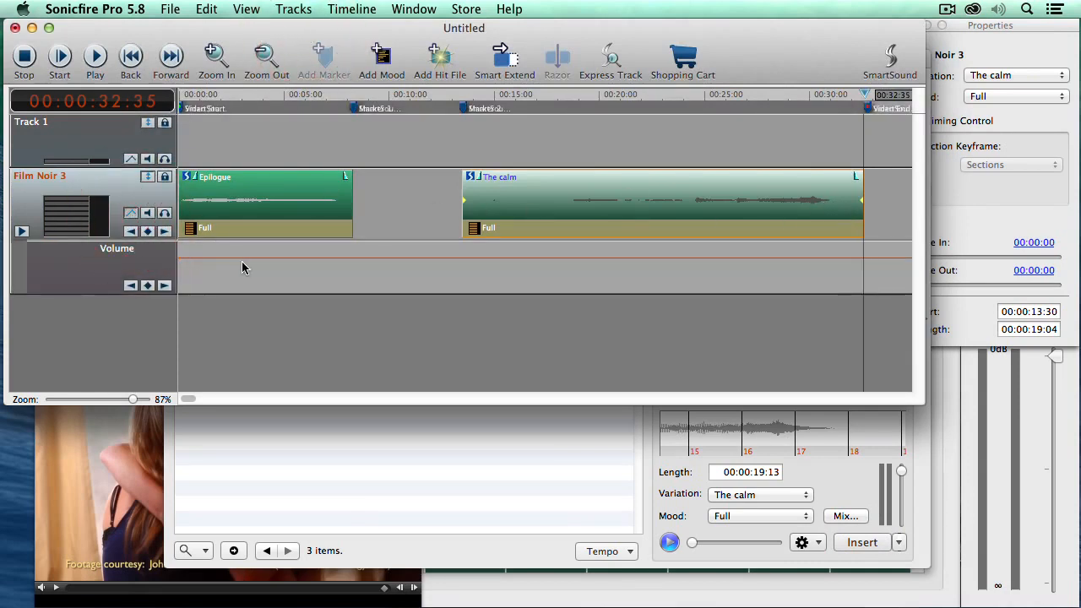
pyautogui.click(180, 263)
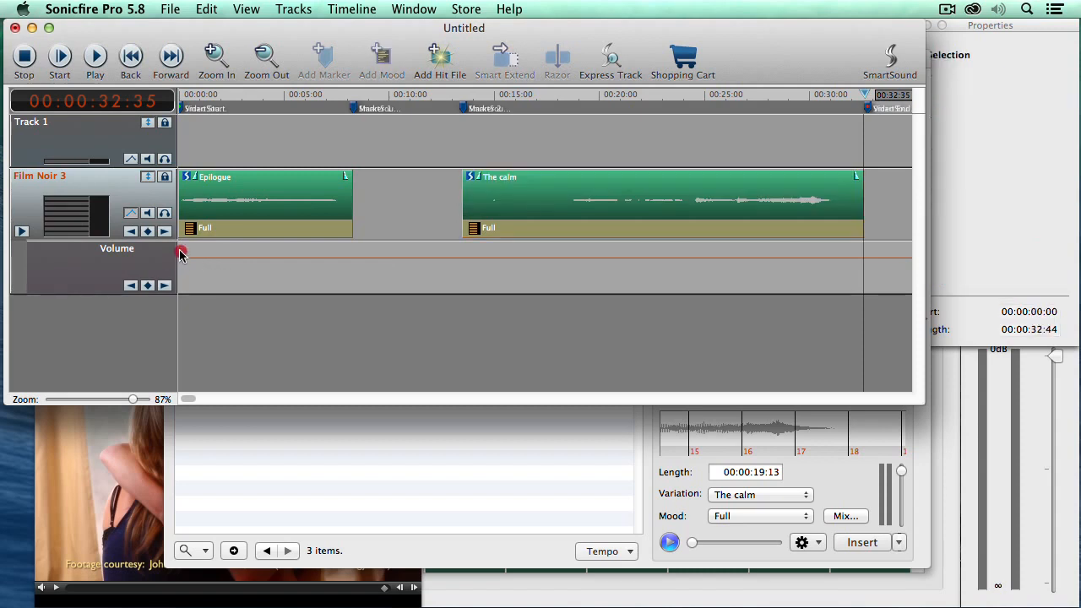
pyautogui.click(275, 257)
pyautogui.moveTo(316, 262)
pyautogui.mouseDown()
pyautogui.moveTo(329, 280)
pyautogui.moveTo(335, 259)
pyautogui.mouseUp()
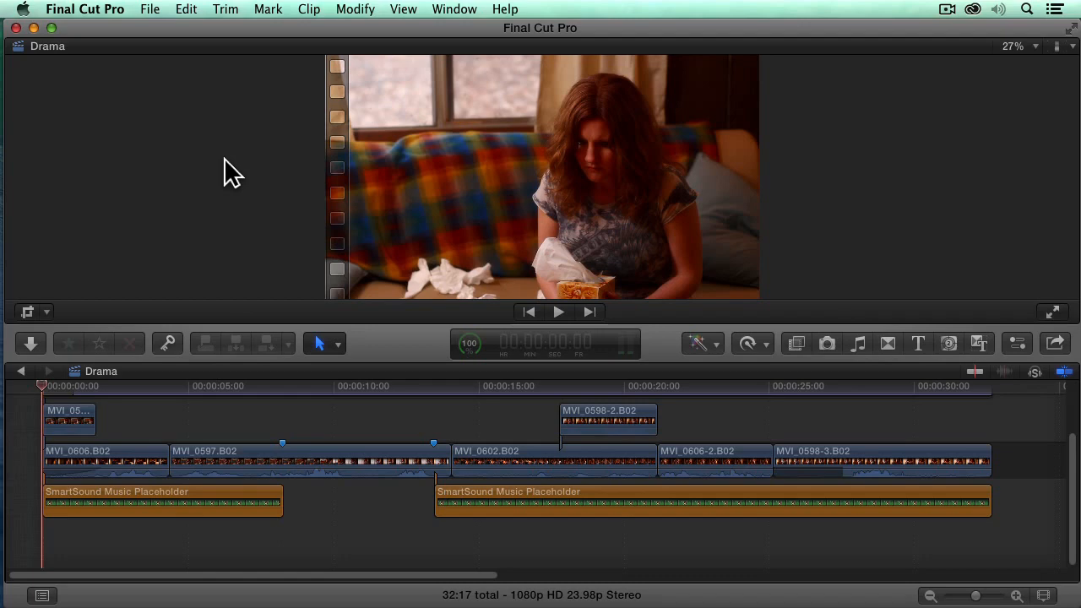
# Open Final Cut Pro Preferences at the Import tab, leaving copy-to-library and optimized media unchanged
pyautogui.click(78, 10)
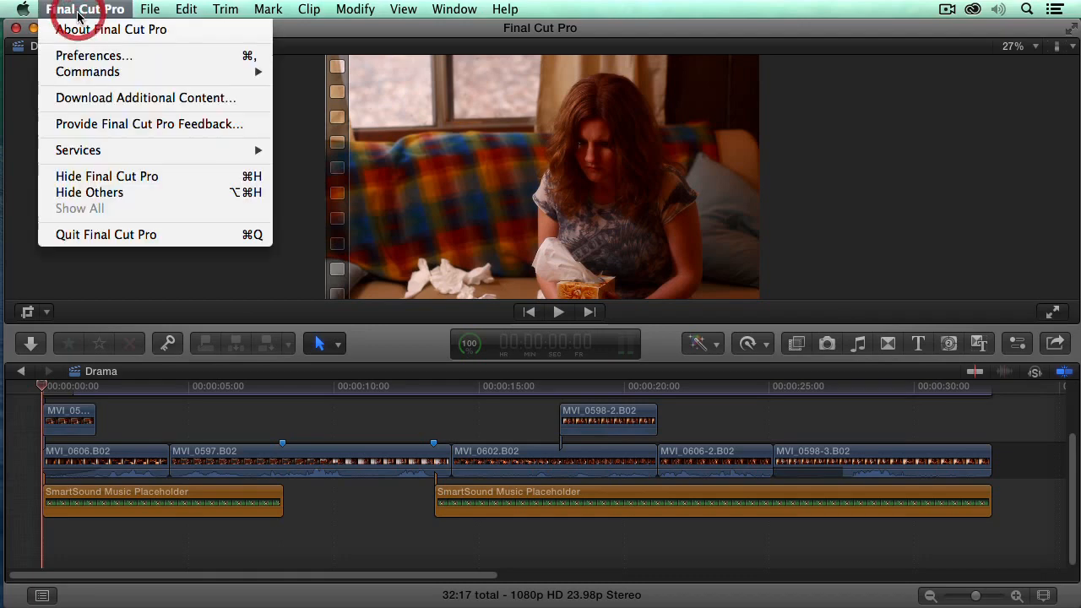
pyautogui.click(85, 55)
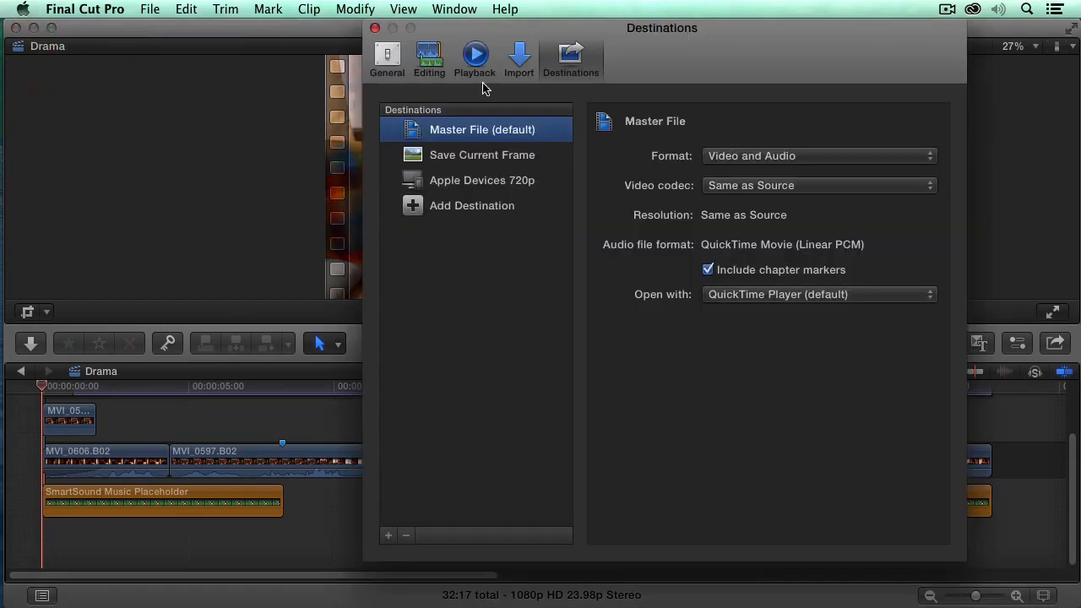
pyautogui.click(434, 58)
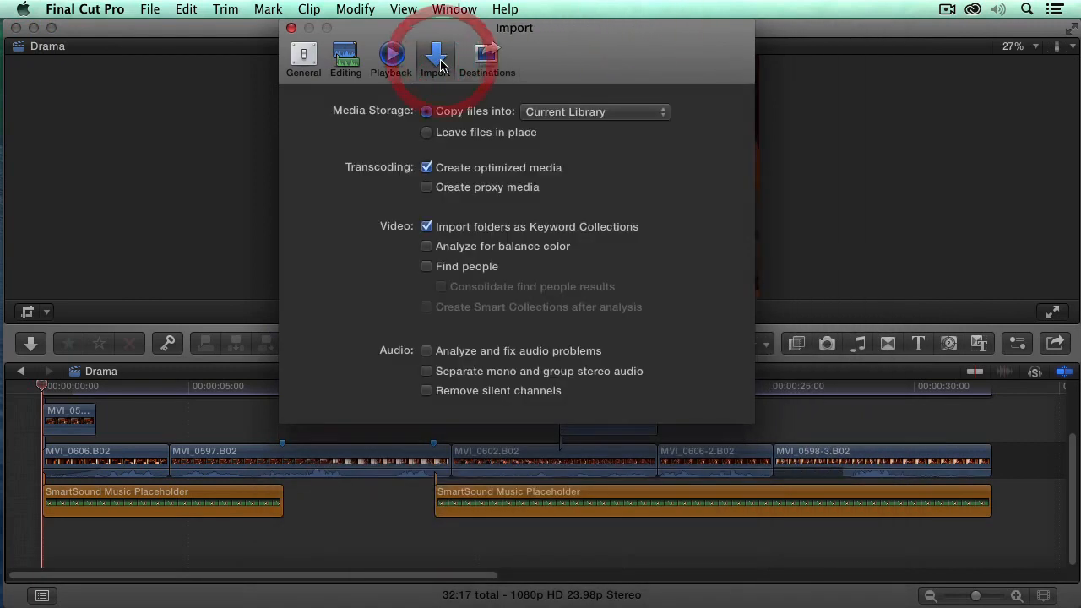
pyautogui.click(88, 12)
pyautogui.click(752, 48)
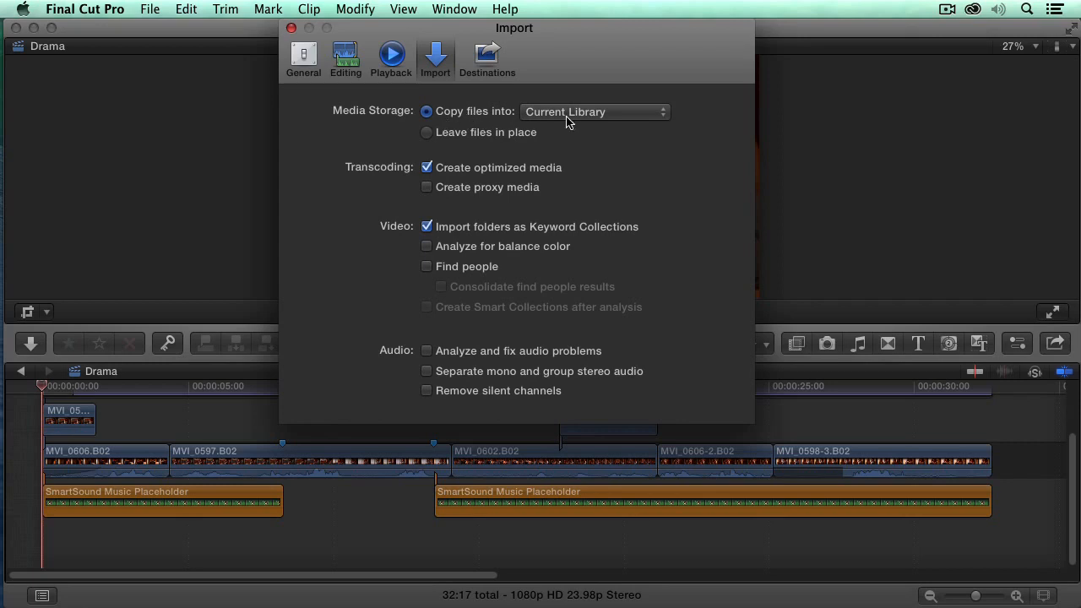
# Close Preferences and send the Sonicfire soundtrack via File > Send To Plug-in Host > Apple Final Cut Pro X
pyautogui.click(292, 28)
pyautogui.press('super+Tab')
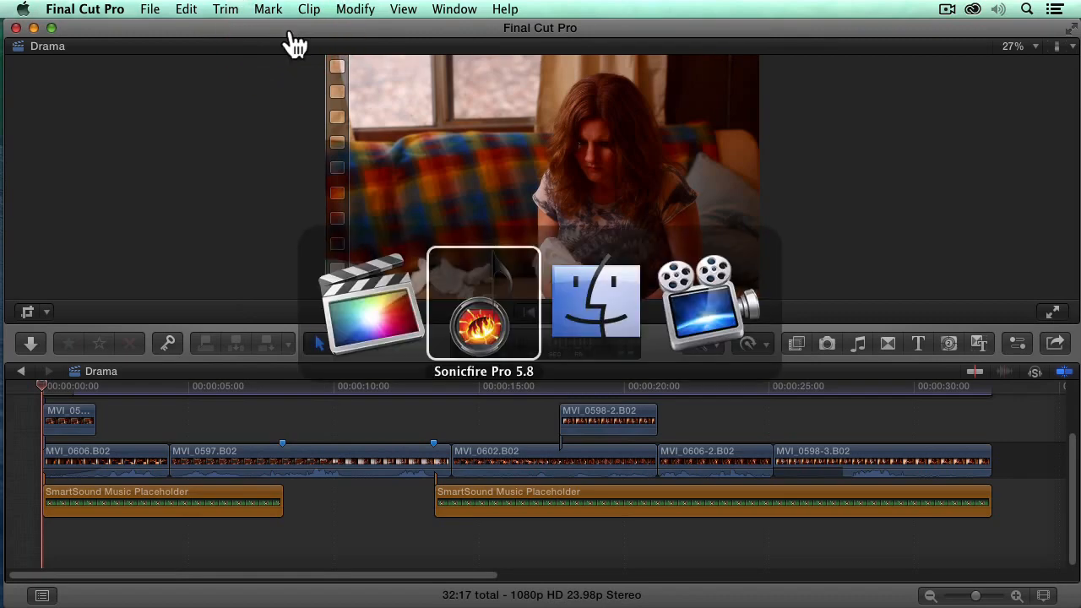
pyautogui.click(172, 10)
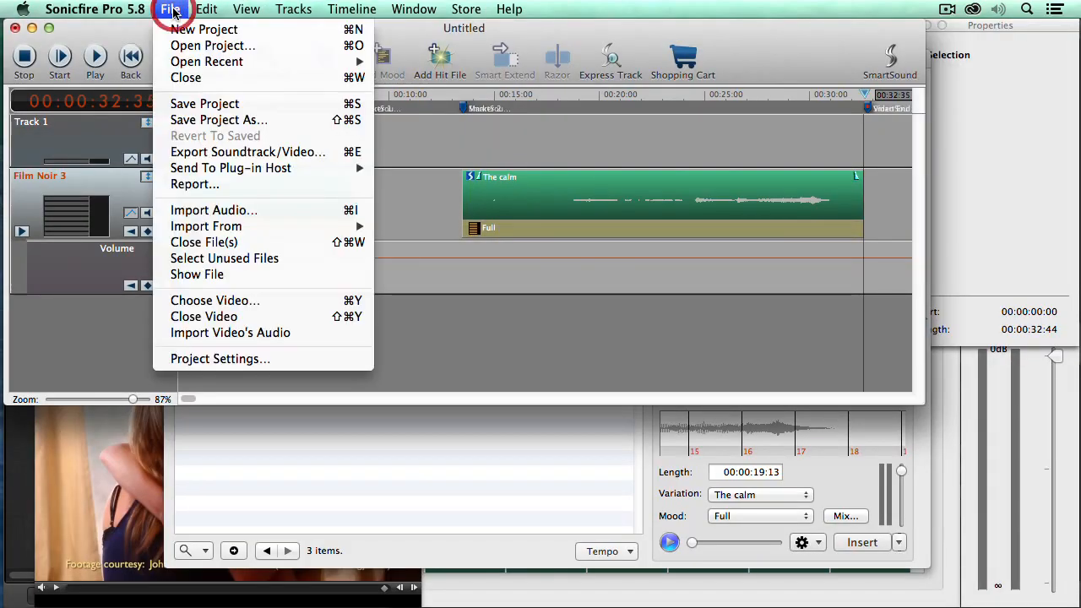
pyautogui.moveTo(212, 170)
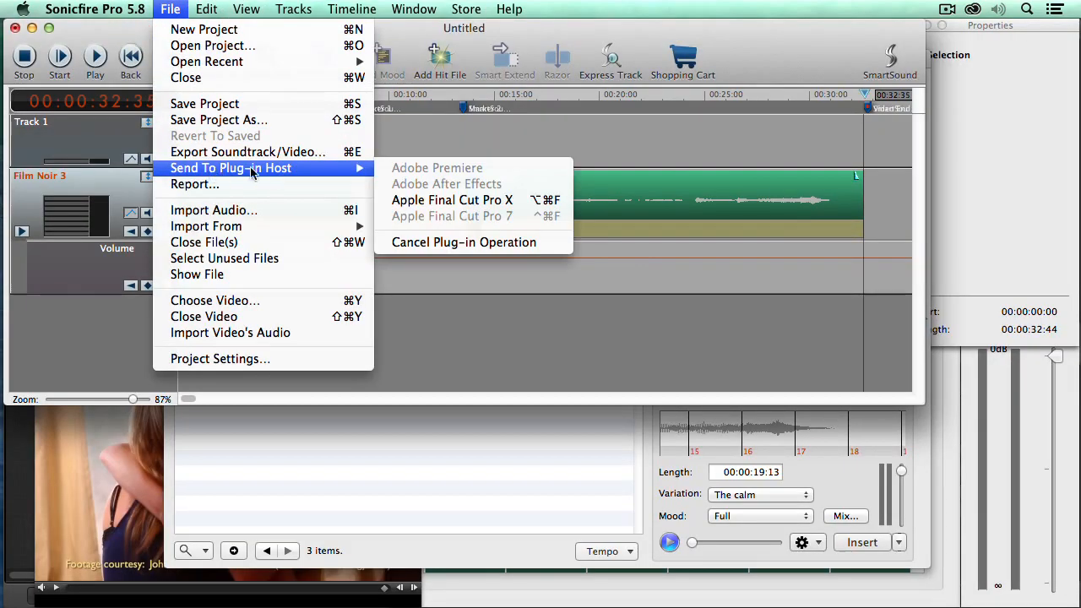
pyautogui.click(430, 206)
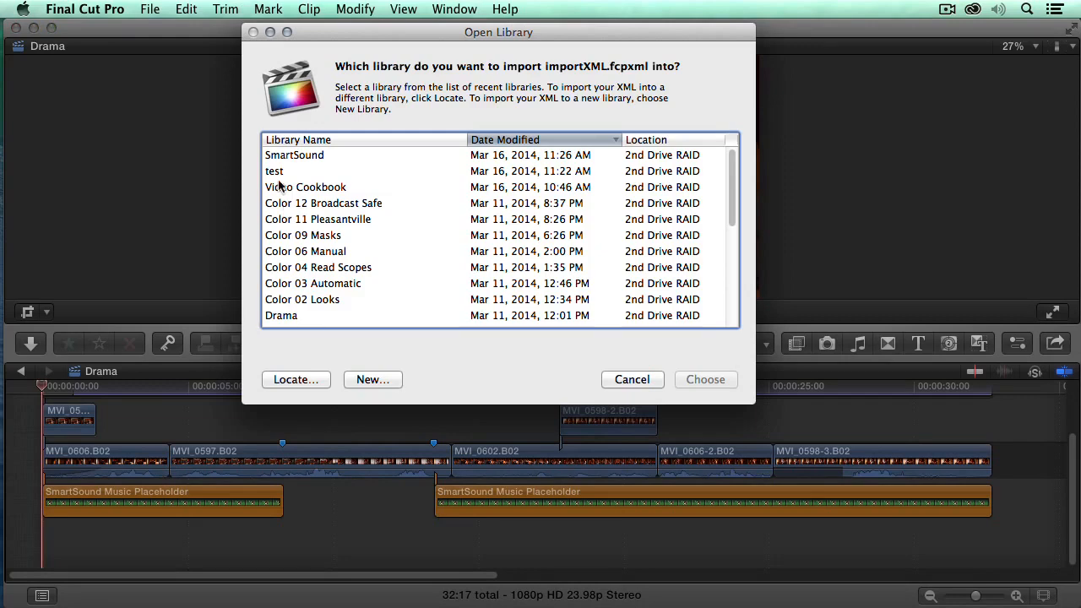
# Import importXML.fcpxml into the SmartSound library and select the new Film Noir 3 - Epilogue clip
pyautogui.click(294, 157)
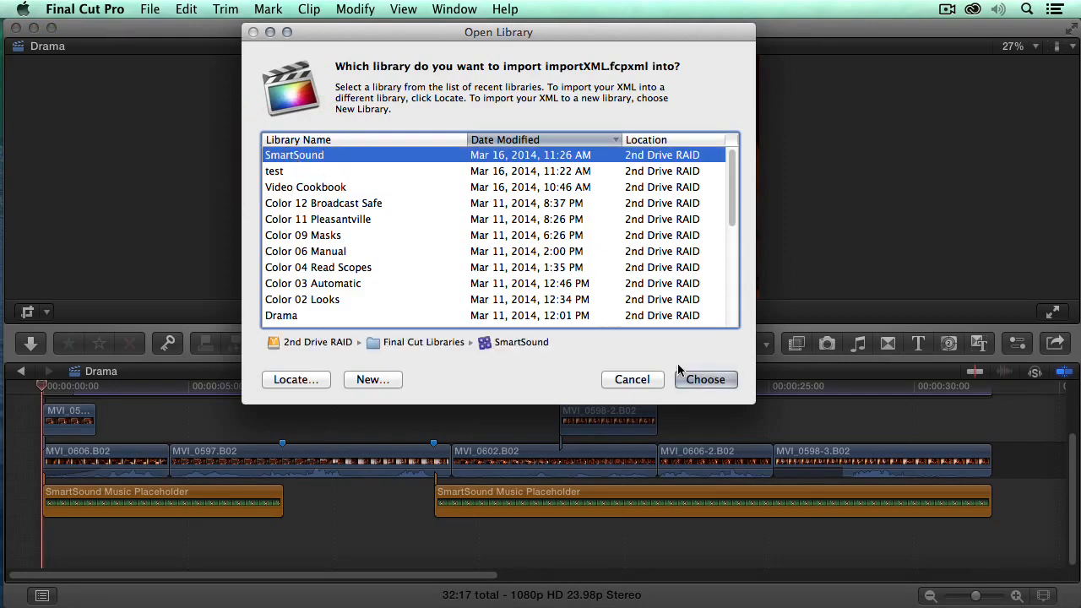
pyautogui.click(706, 380)
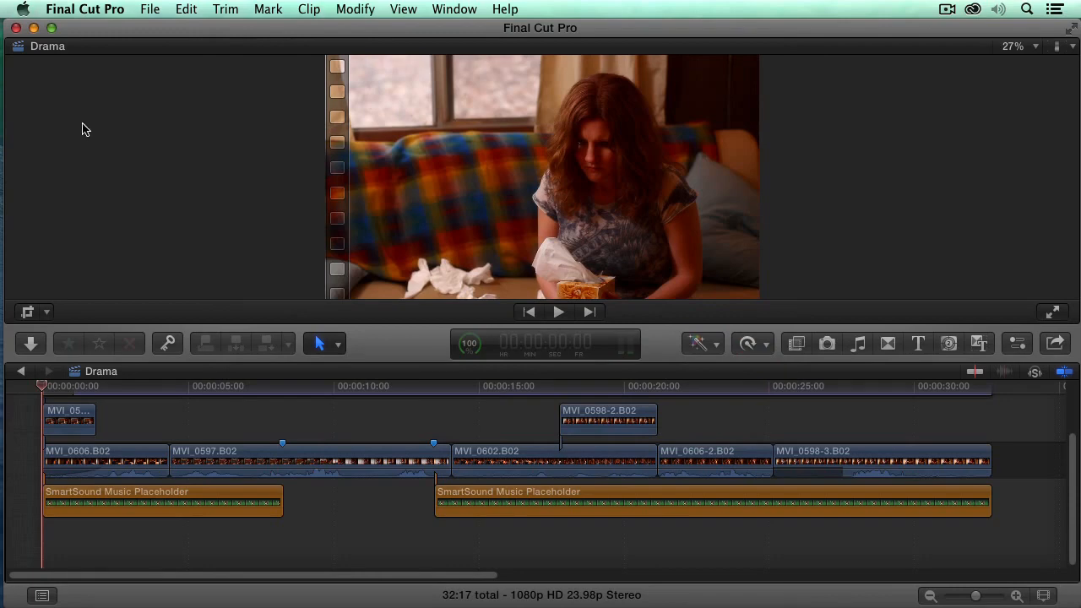
pyautogui.click(200, 140)
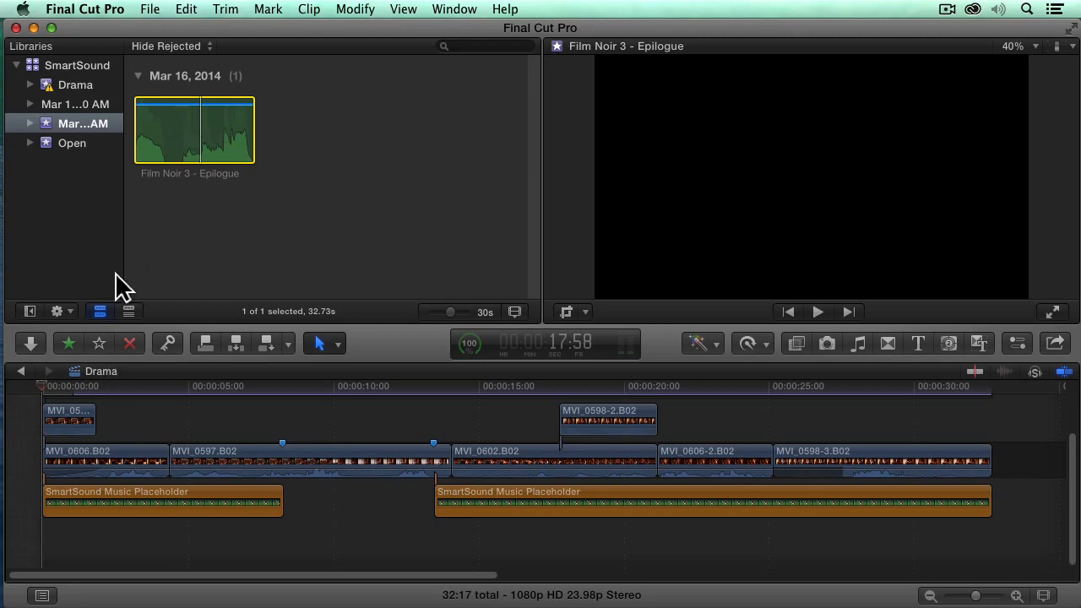
# Connect Film Noir 3 - Epilogue beneath both SmartSound placeholders, then play the Drama timeline from the start
pyautogui.press('super+c')
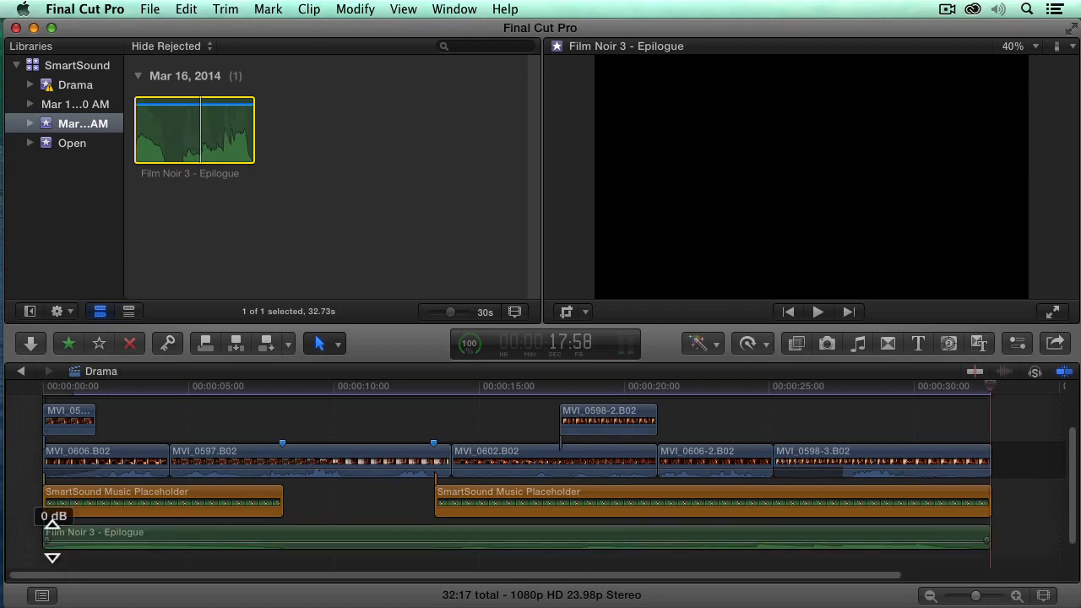
pyautogui.click(31, 386)
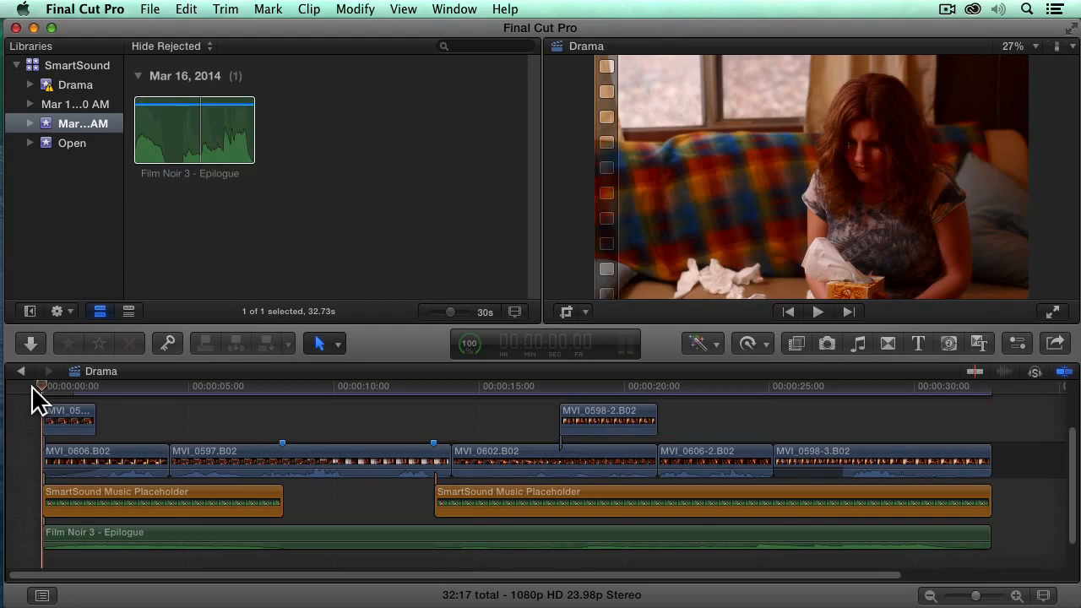
pyautogui.press('space')
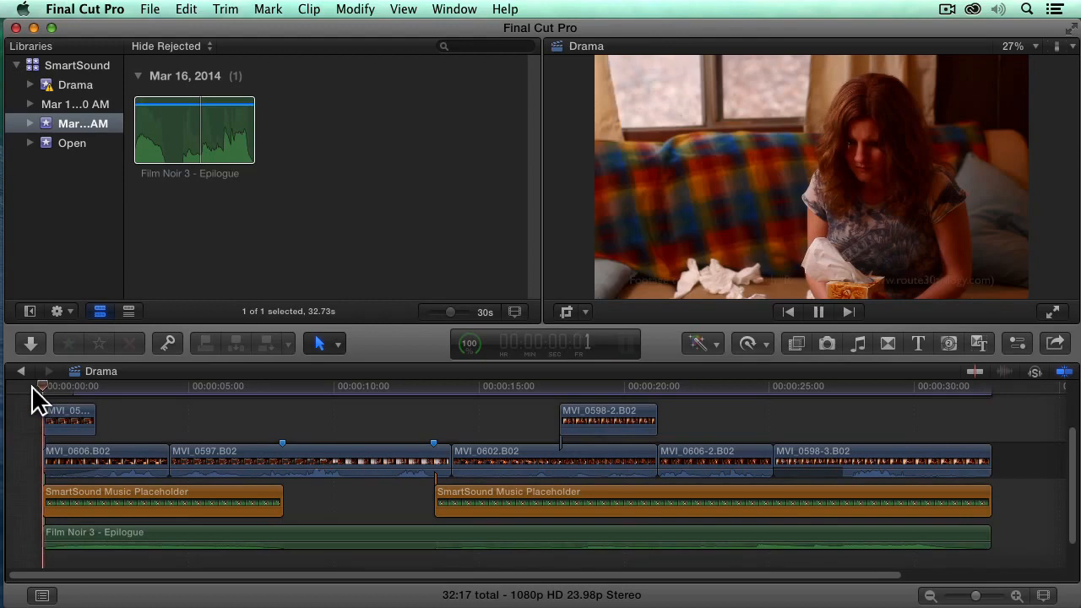